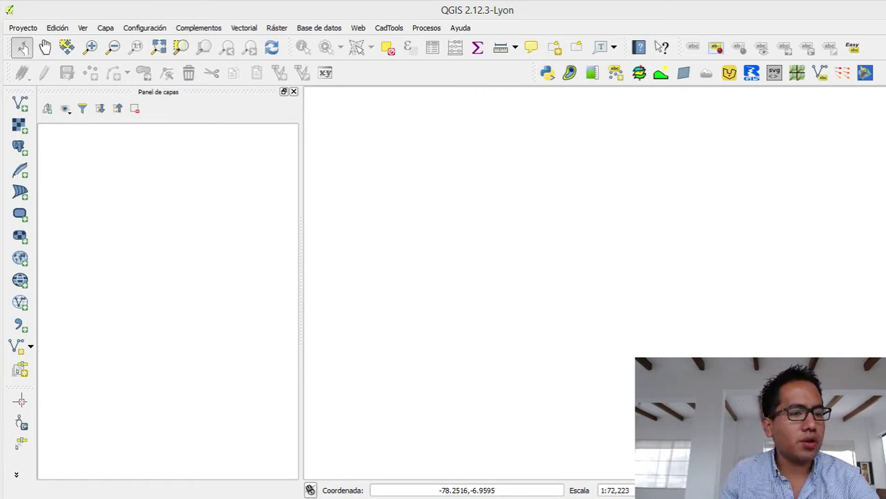
pyautogui.hotkey('alt', 'Tab')
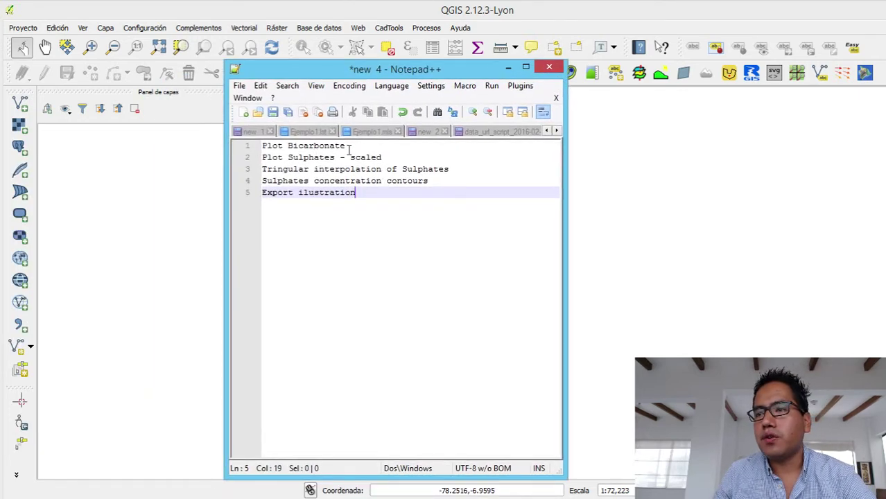
pyautogui.moveTo(346, 146); pyautogui.dragTo(258, 145)
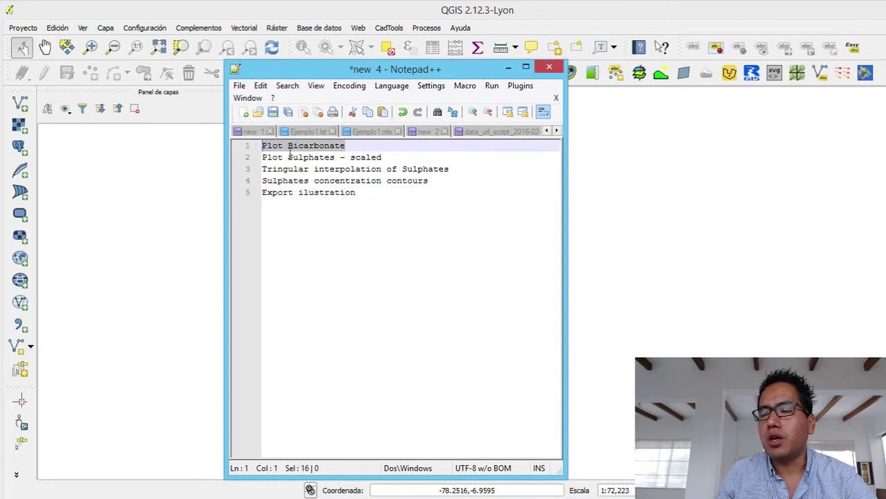
pyautogui.moveTo(399, 158); pyautogui.dragTo(300, 158)
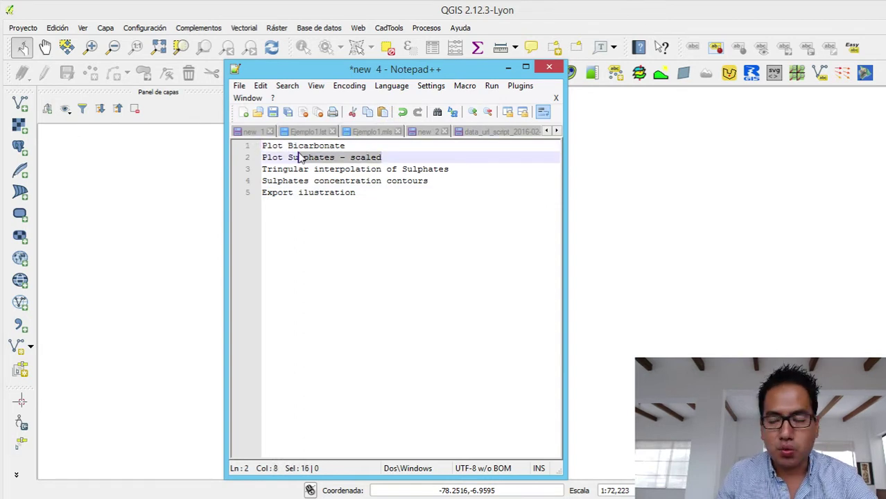
pyautogui.moveTo(450, 169); pyautogui.dragTo(244, 173)
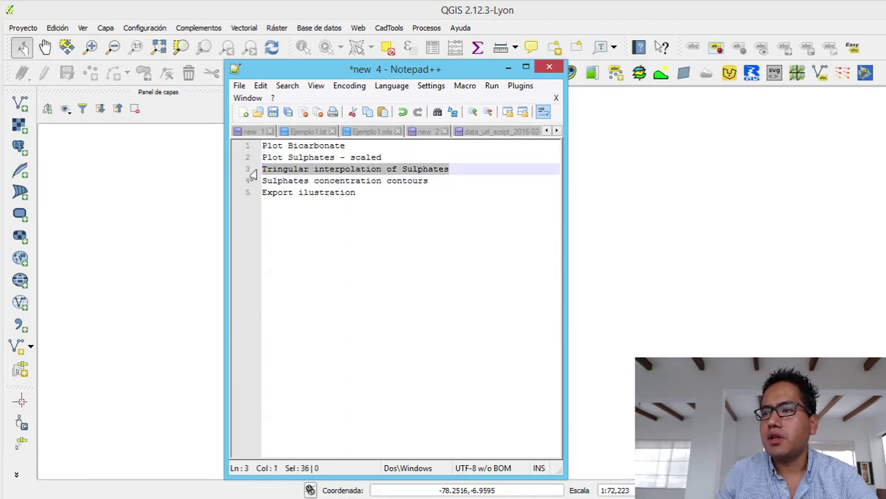
pyautogui.click(443, 181)
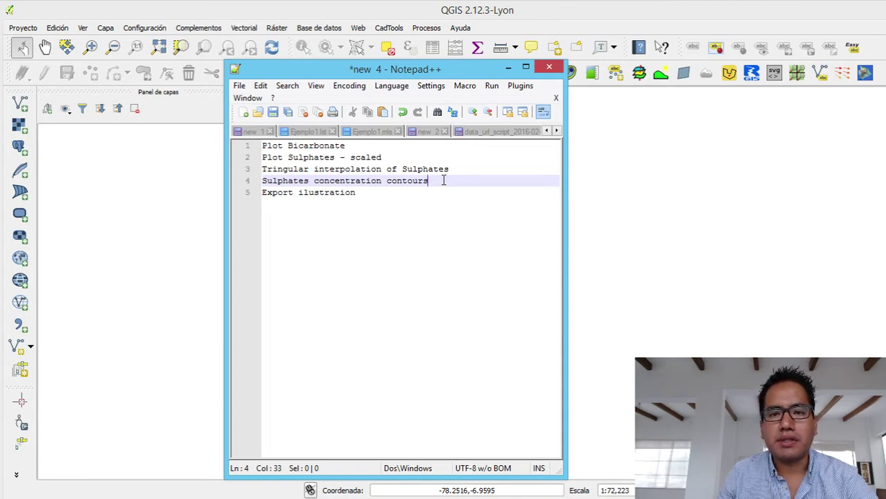
# - Load Datos_Quimica.shp into QGIS as a vector layer
pyautogui.click(509, 68)
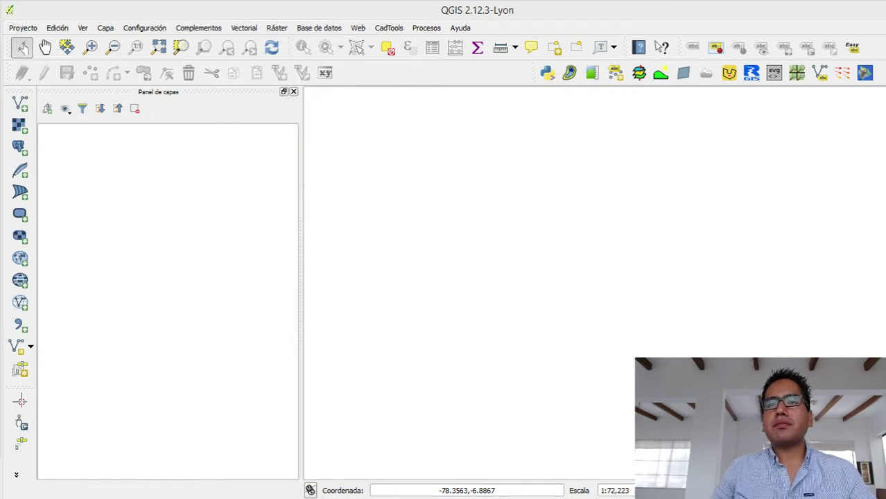
pyautogui.click(20, 104)
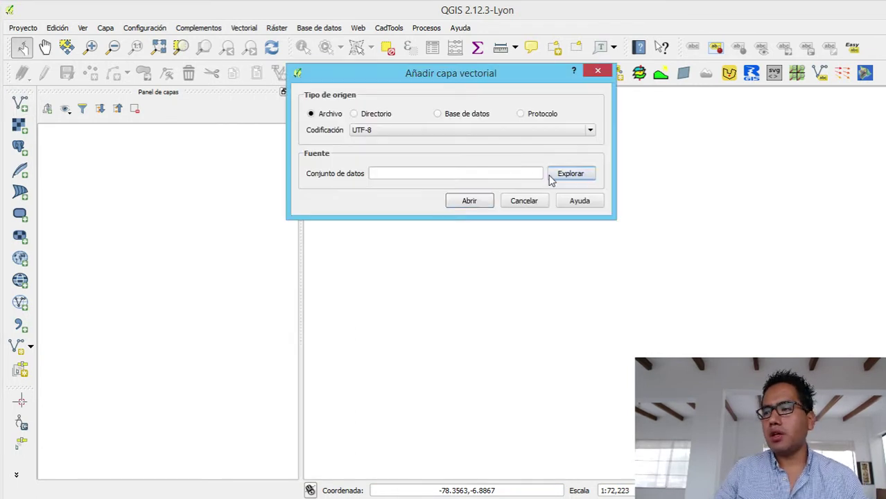
pyautogui.click(563, 174)
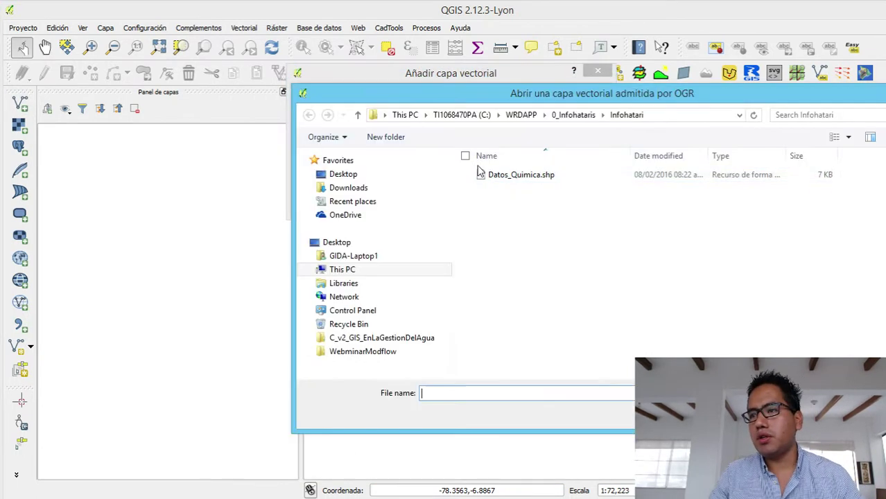
pyautogui.click(516, 178)
pyautogui.doubleClick(546, 182)
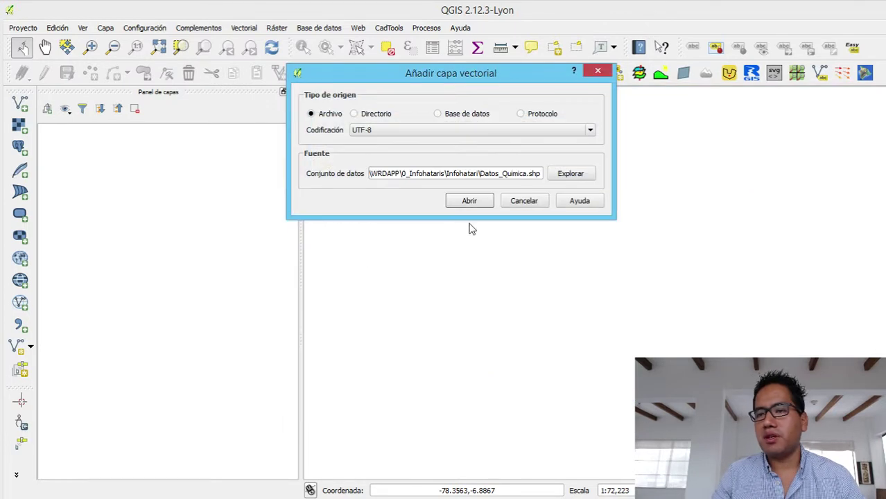
pyautogui.click(478, 204)
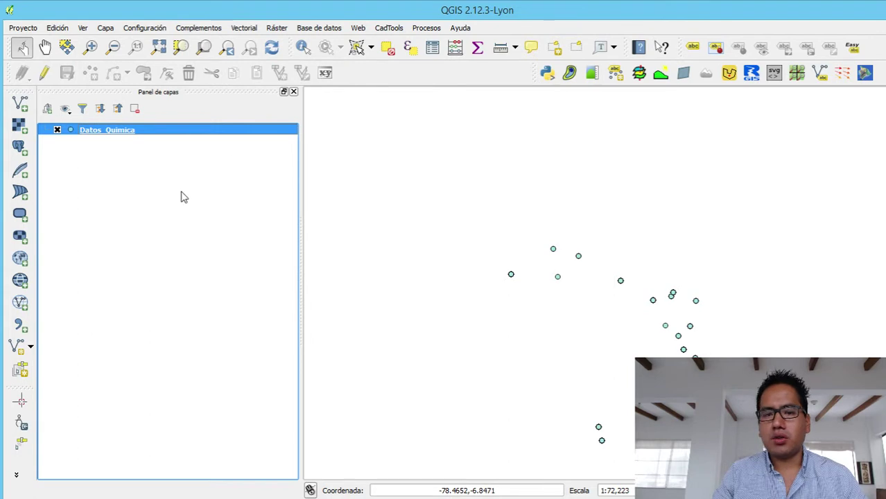
# - Rename the Datos_Quimica layer to Bicarbonates
pyautogui.rightClick(127, 140)
pyautogui.click(116, 136)
pyautogui.rightClick(117, 137)
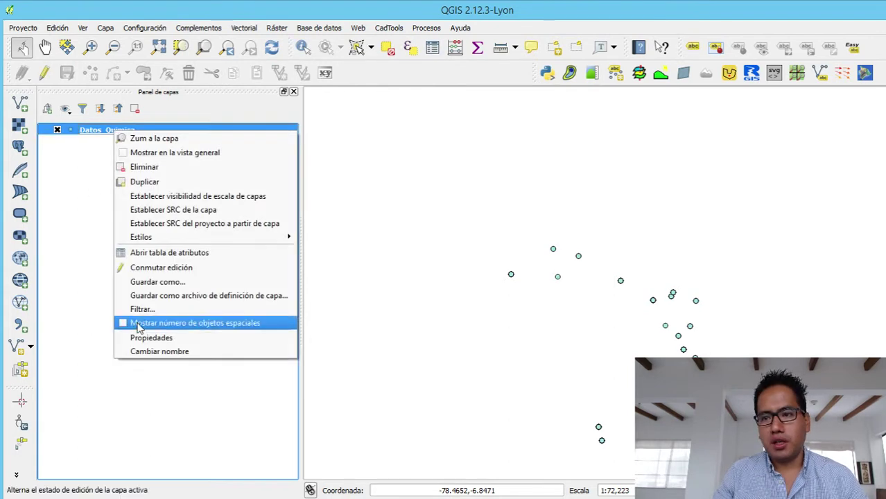
pyautogui.click(149, 352)
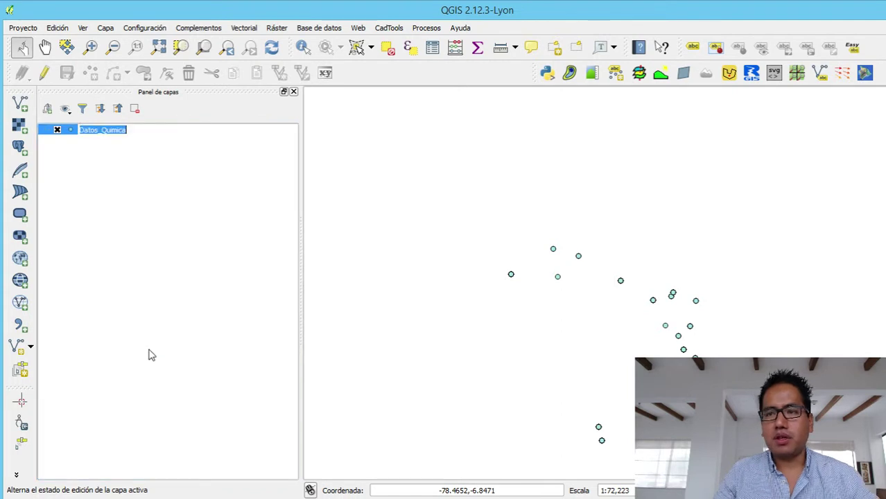
pyautogui.write('Bicarbonates')
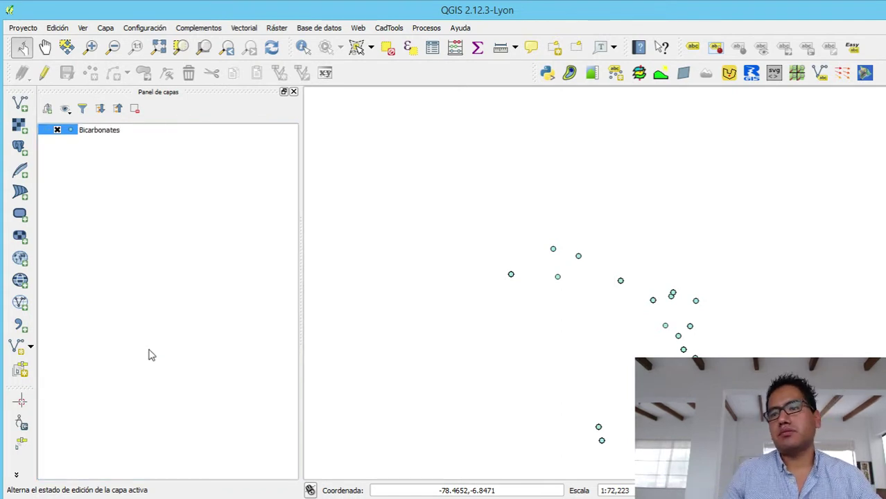
pyautogui.press('Return')
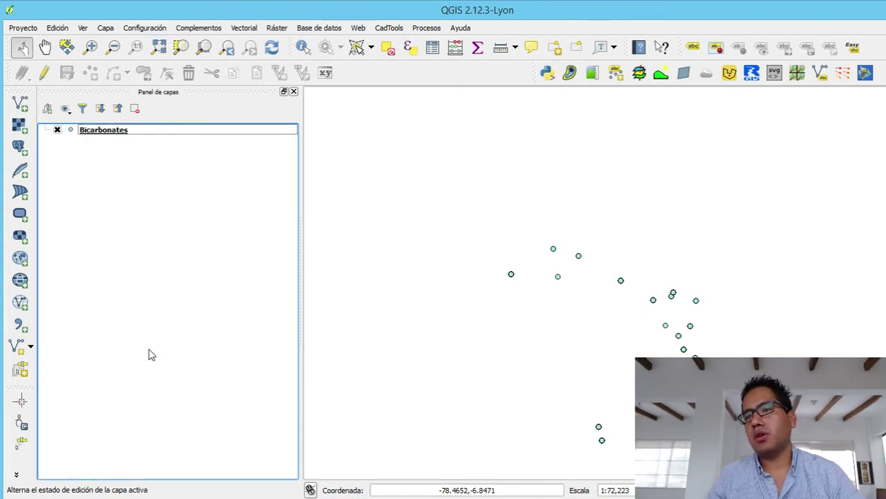
pyautogui.rightClick(113, 129)
pyautogui.click(137, 143)
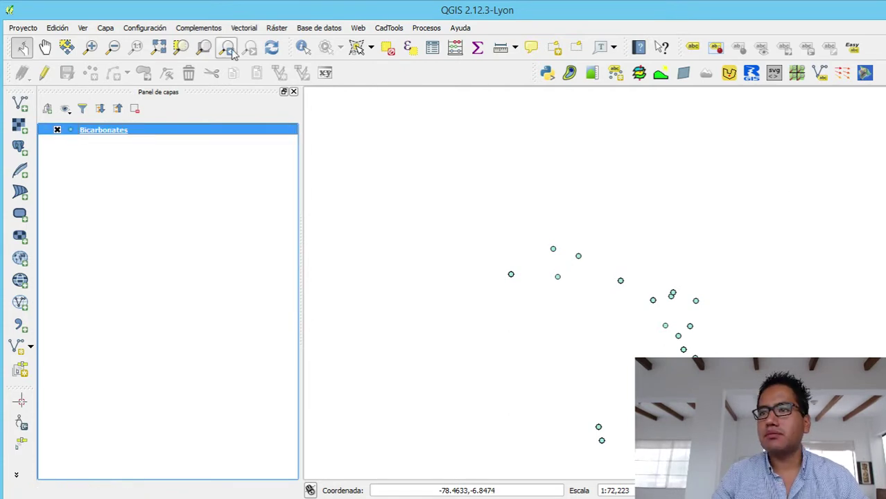
# - Pan and zoom the map in on the sample points
pyautogui.click(46, 46)
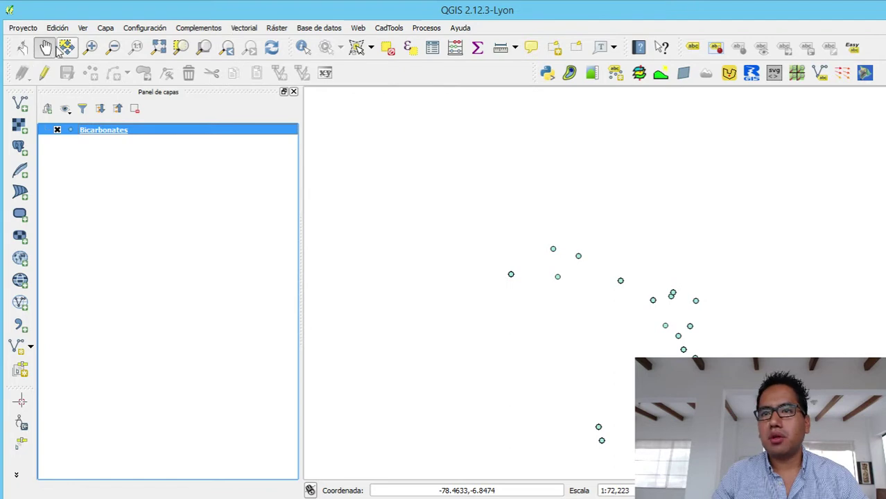
pyautogui.moveTo(650, 420); pyautogui.dragTo(576, 366)
pyautogui.scroll(1, 537, 312)
pyautogui.scroll(-1, 575, 366)
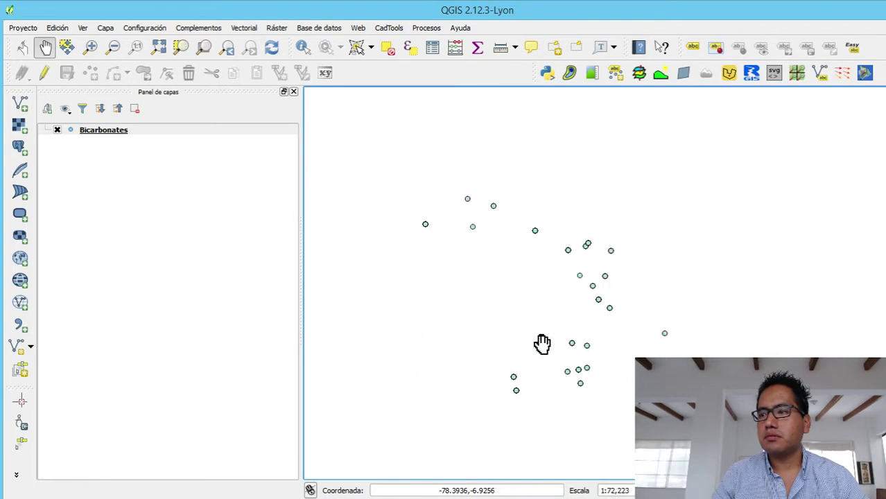
pyautogui.click(90, 46)
pyautogui.moveTo(400, 183); pyautogui.dragTo(702, 413)
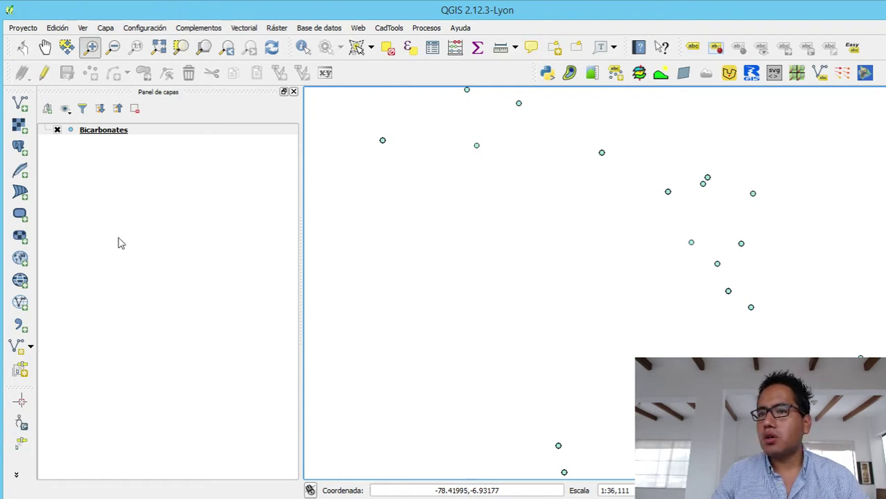
# - In the Bicarbonates layer properties, set a graduated renderer on the HCO3- column
pyautogui.rightClick(122, 134)
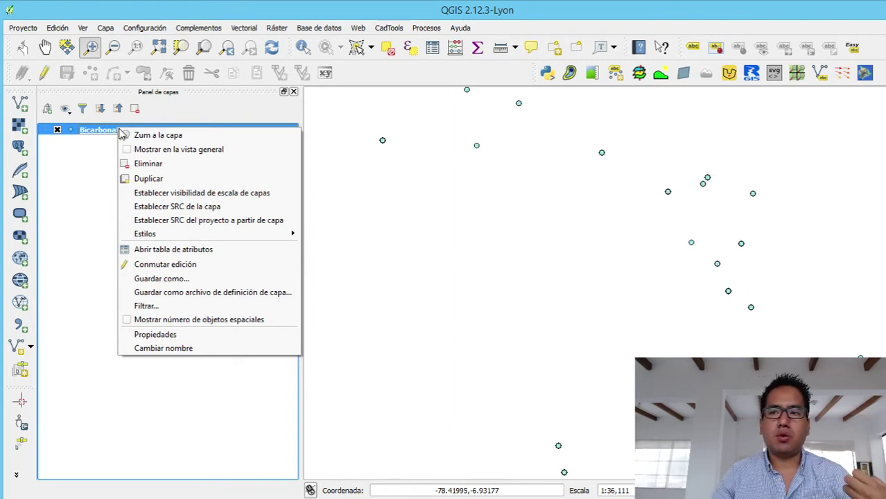
pyautogui.click(182, 335)
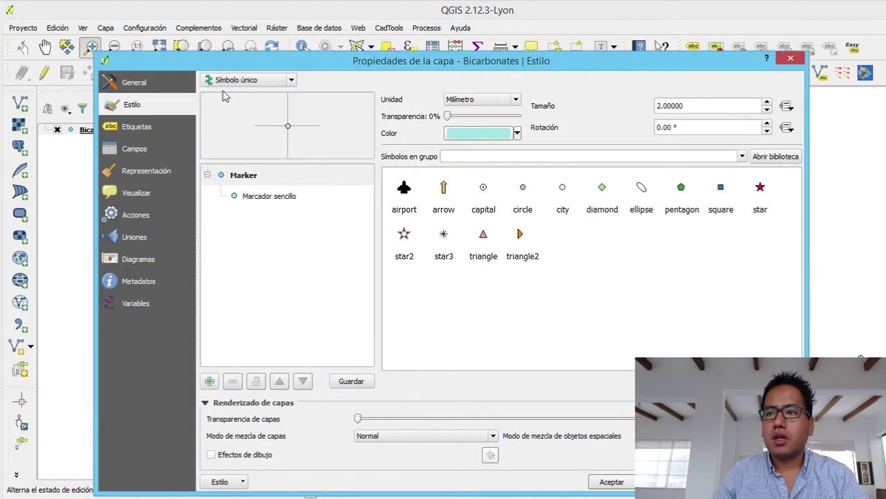
pyautogui.click(250, 81)
pyautogui.click(233, 114)
pyautogui.click(564, 99)
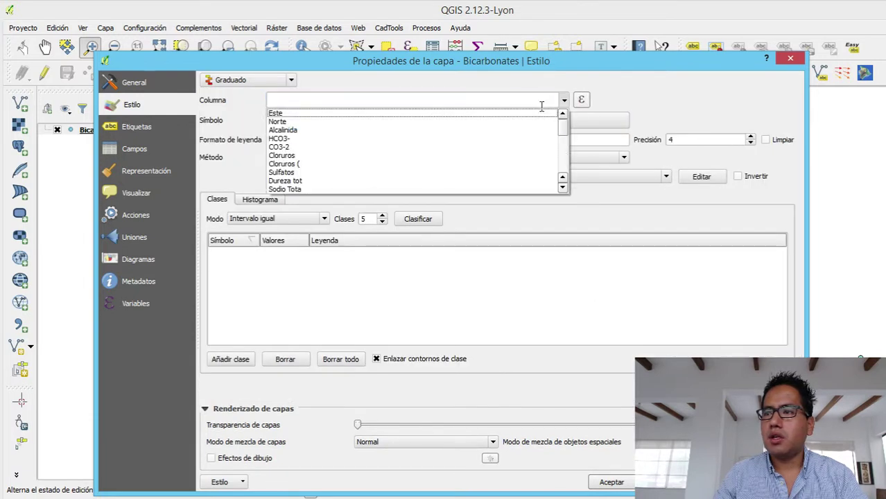
pyautogui.click(375, 139)
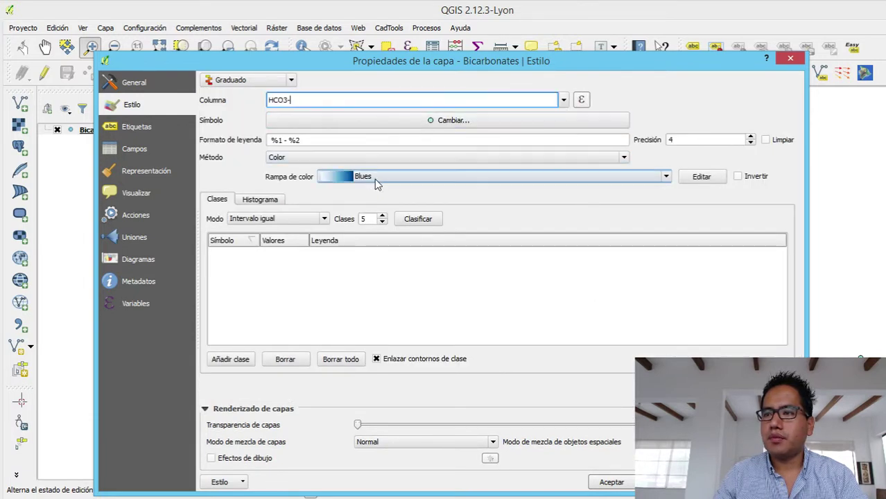
# - Classify into five natural-breaks (Jenks) classes, 0-60 to 404-734, and apply
pyautogui.click(292, 228)
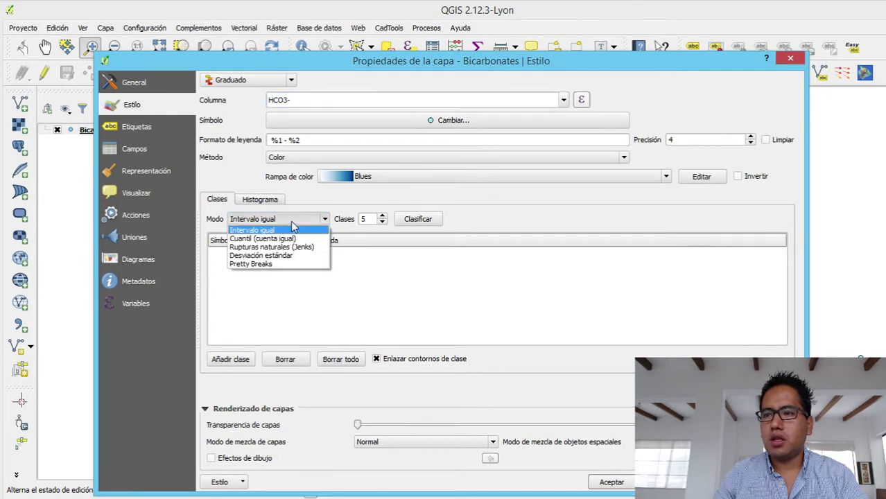
pyautogui.click(292, 229)
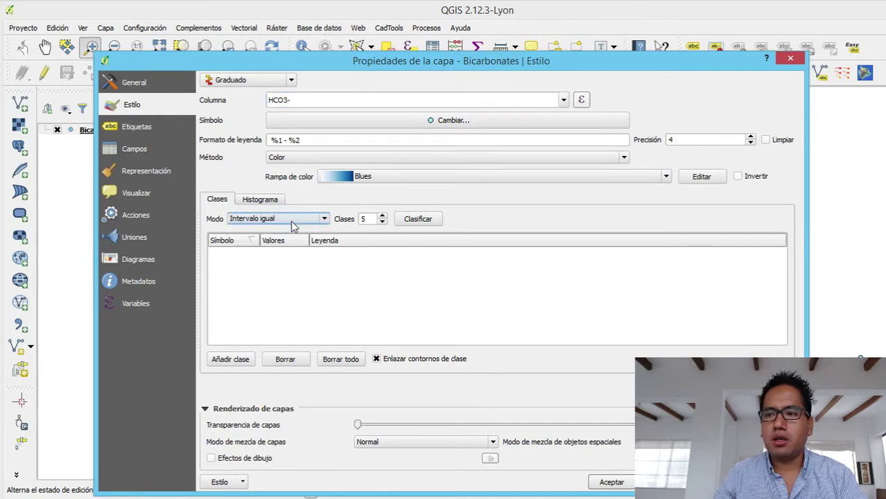
pyautogui.click(406, 221)
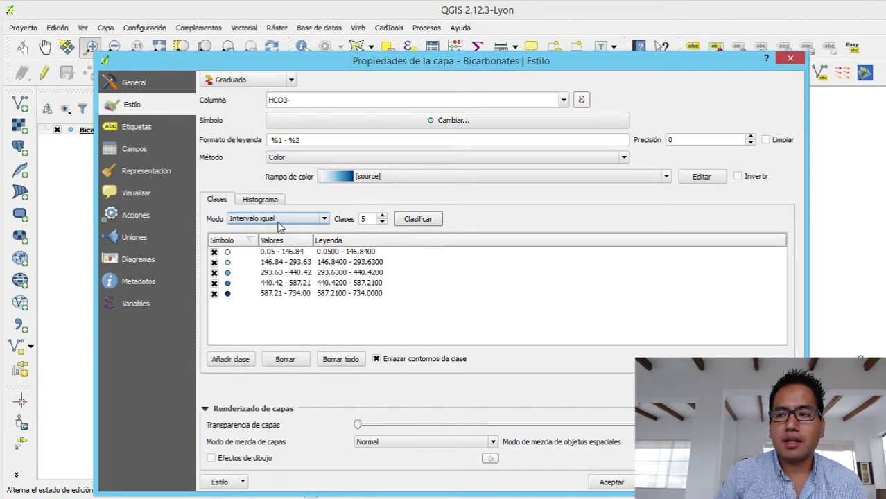
pyautogui.click(280, 221)
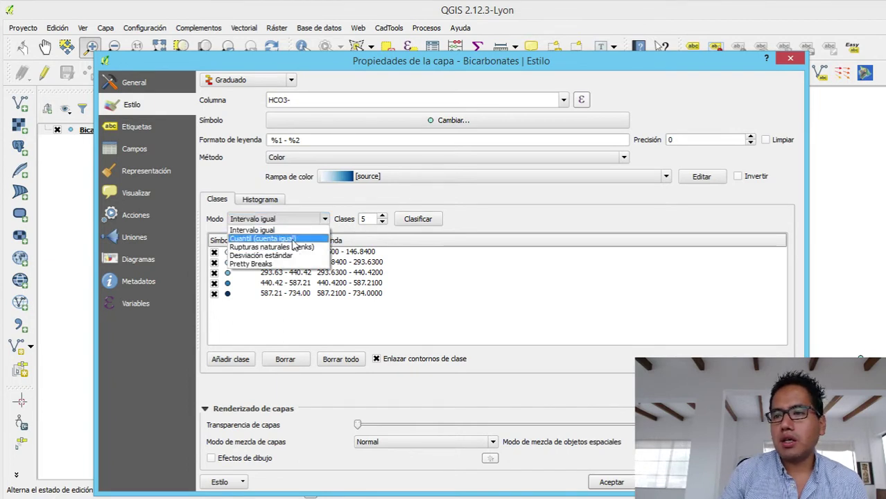
pyautogui.click(296, 247)
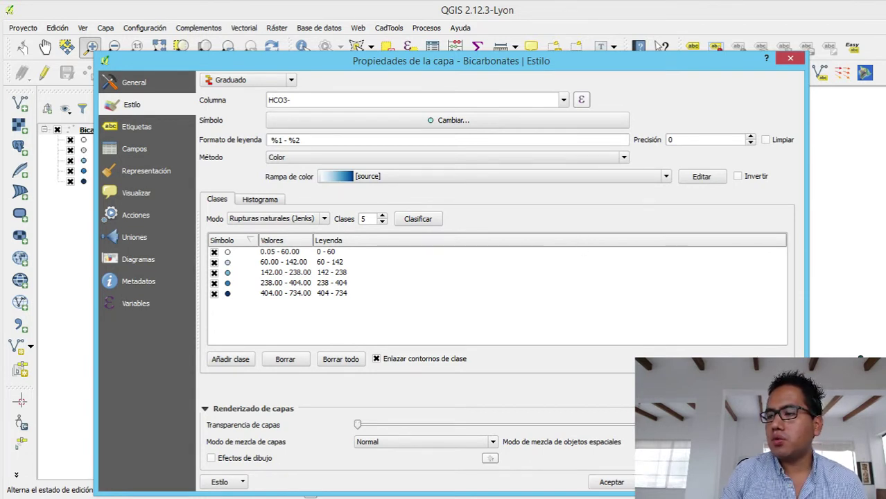
pyautogui.click(611, 482)
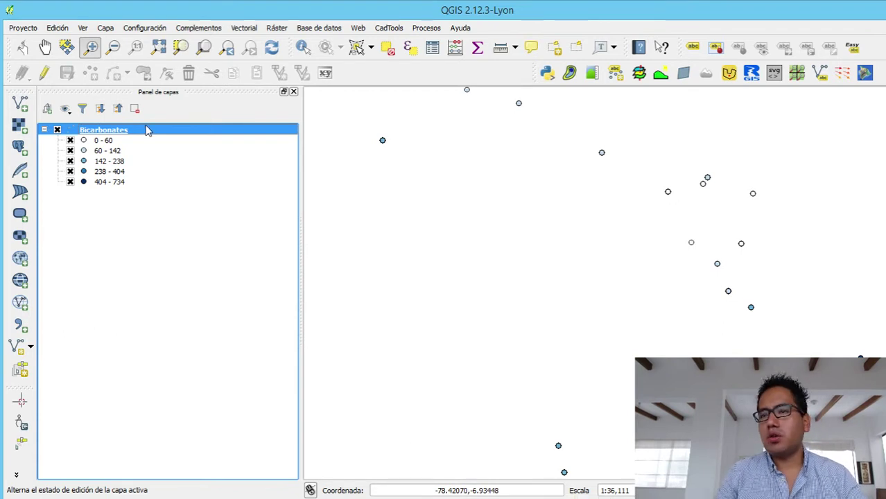
# - Duplicate the Bicarbonates layer, hiding the original and showing the copy
pyautogui.rightClick(120, 130)
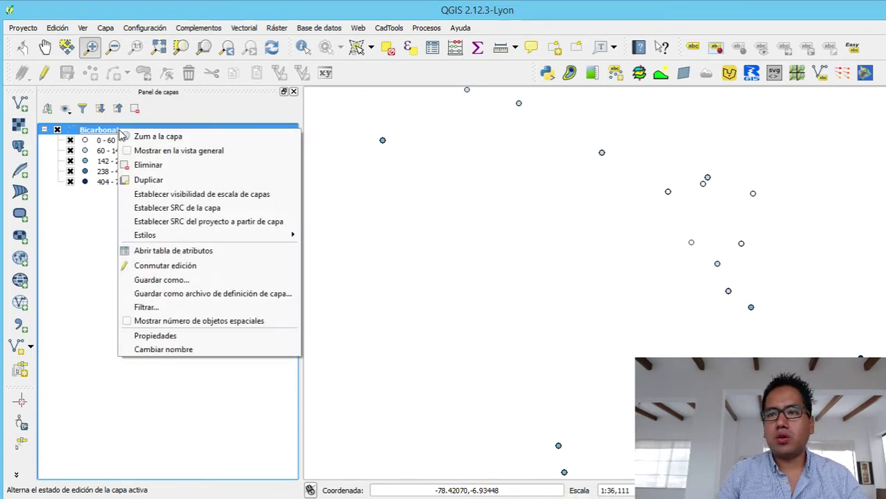
pyautogui.click(144, 182)
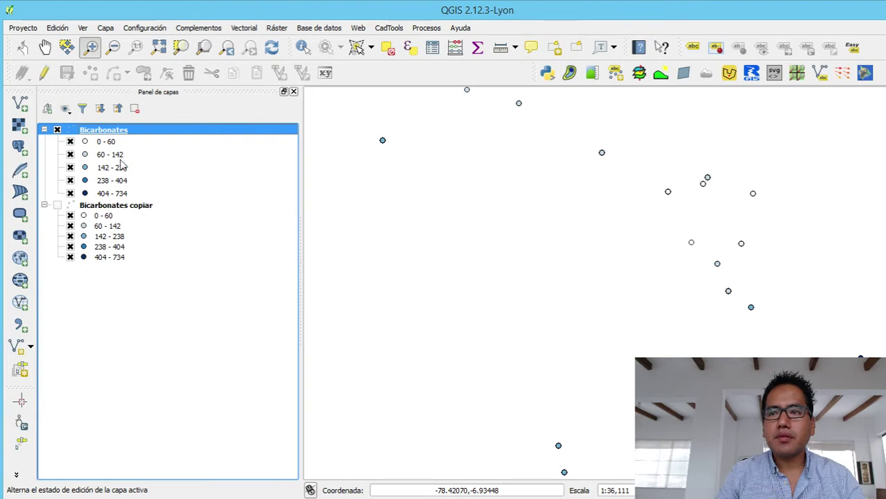
pyautogui.click(59, 130)
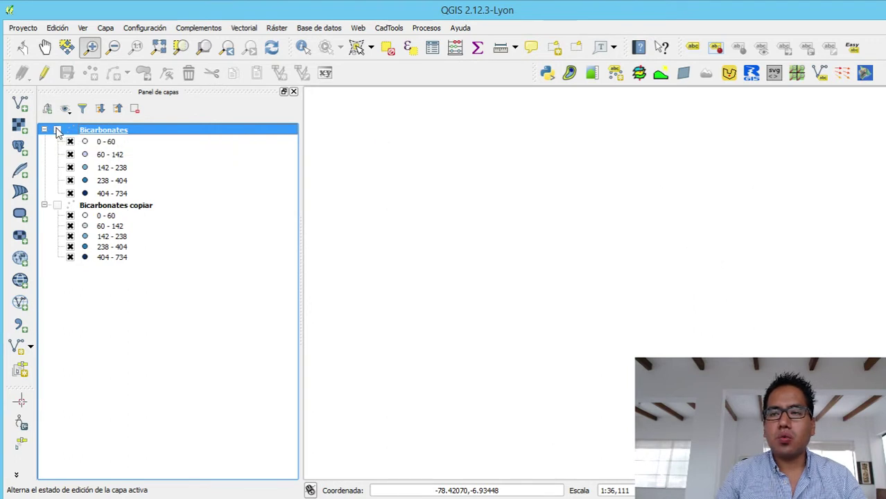
pyautogui.click(57, 206)
pyautogui.click(124, 209)
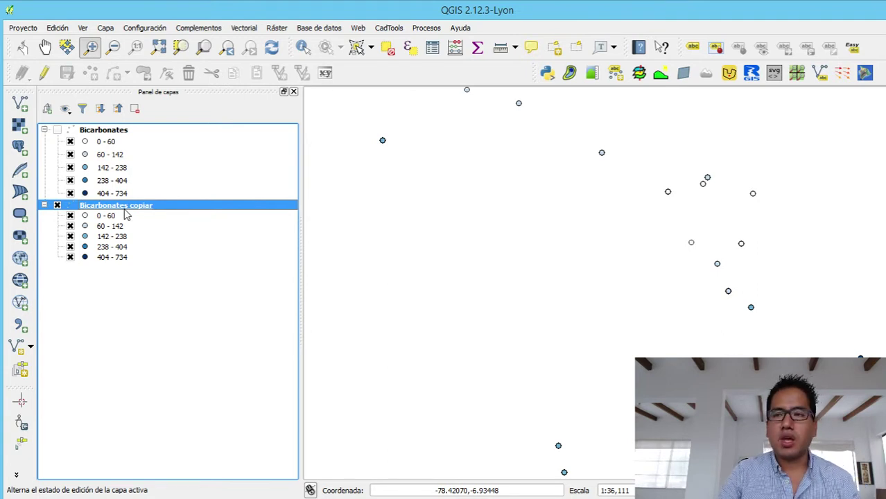
# - Rename the Bicarbonates copiar layer to Sulphates
pyautogui.rightClick(123, 208)
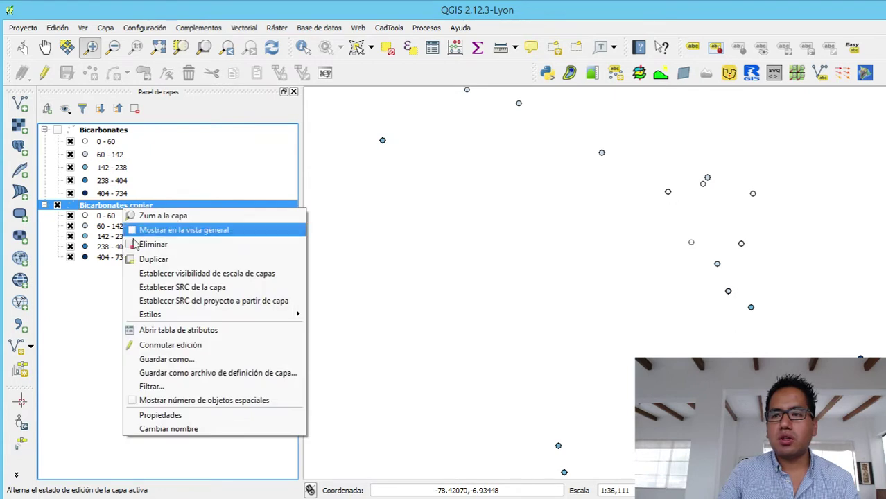
pyautogui.click(166, 429)
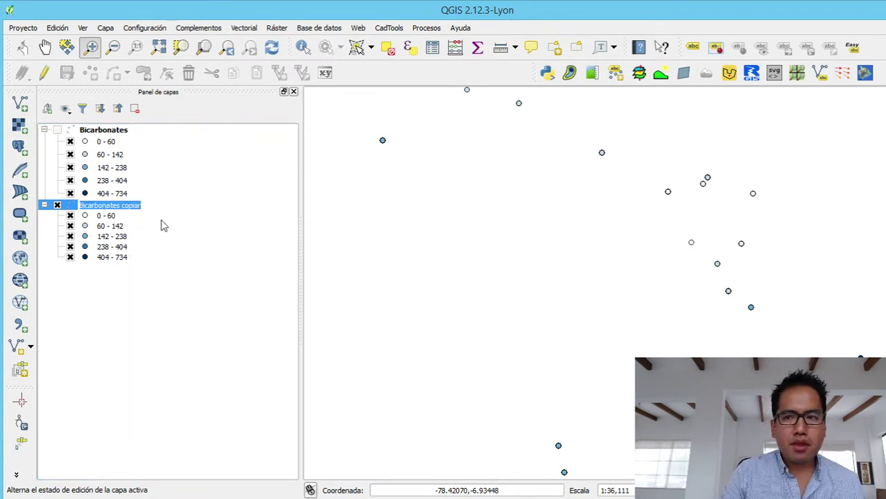
pyautogui.write('Sulph')
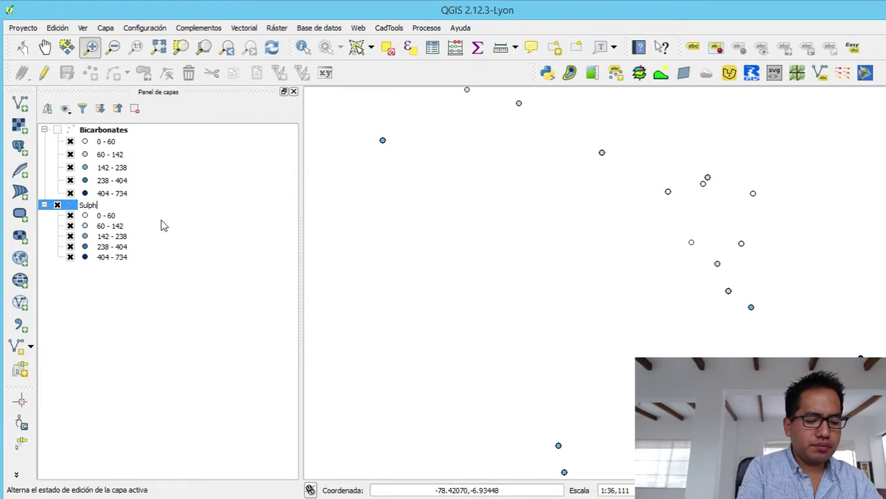
pyautogui.write('ates')
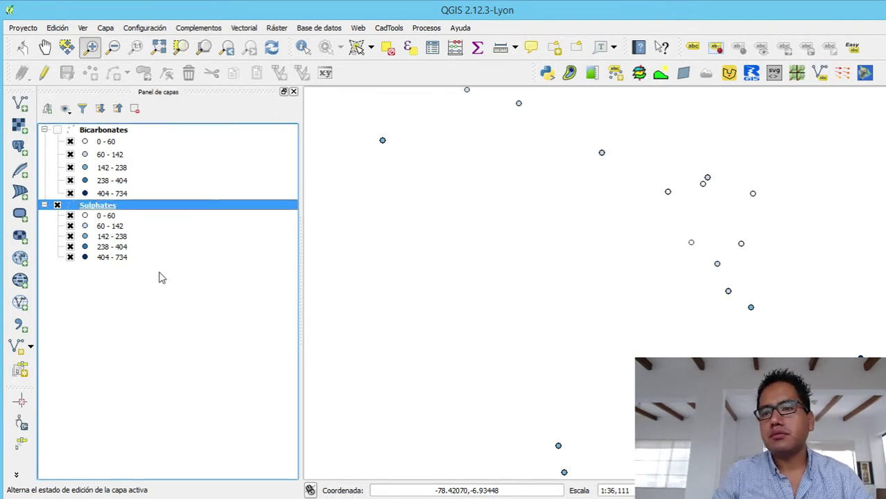
# - Graduate the Sulphates points by Sulfatos with the Greens ramp, classes 2-22 to 135-191
pyautogui.rightClick(109, 209)
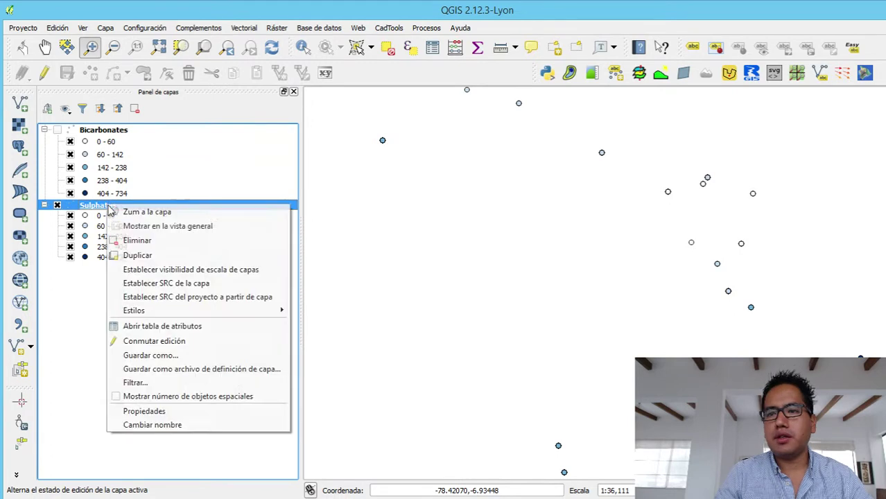
pyautogui.click(144, 411)
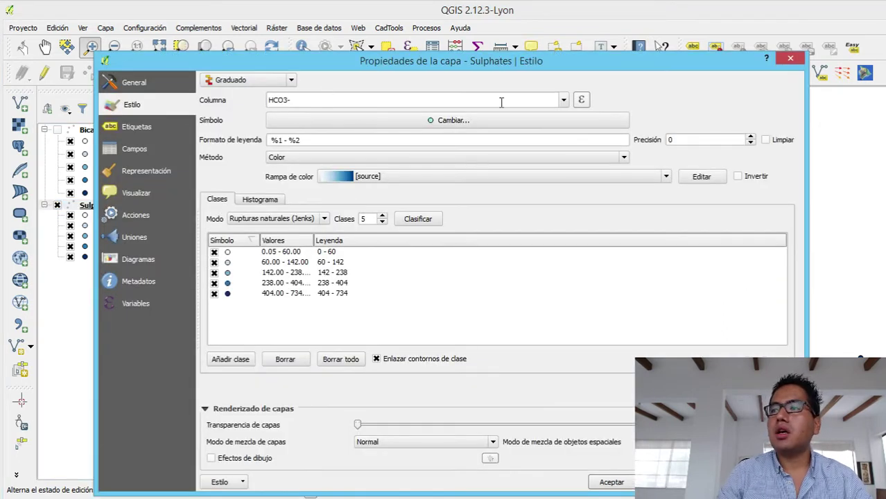
pyautogui.click(564, 100)
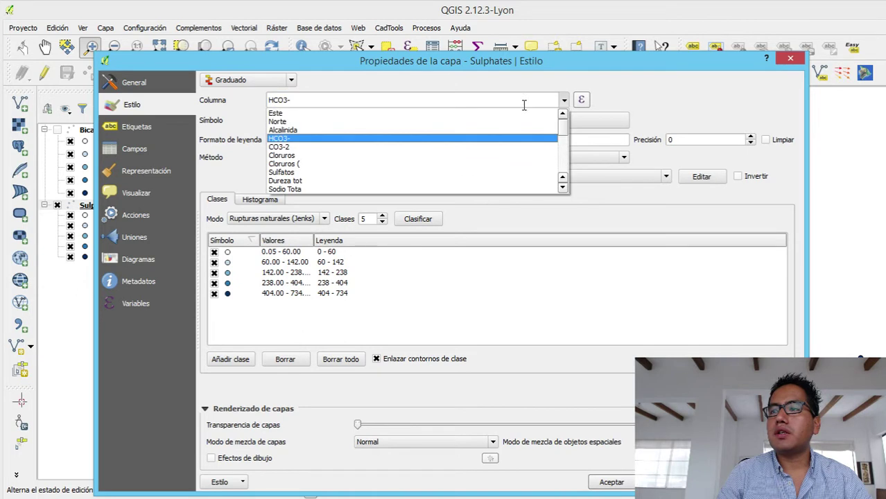
pyautogui.click(359, 172)
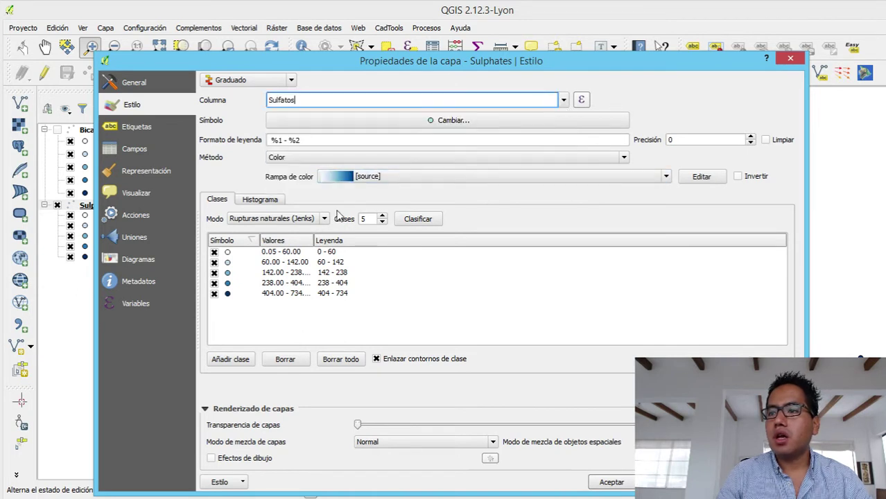
pyautogui.click(339, 177)
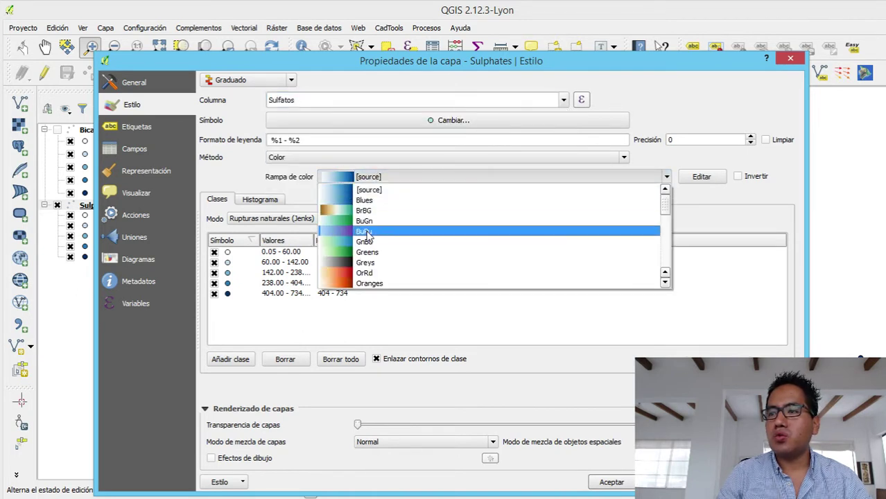
pyautogui.click(368, 253)
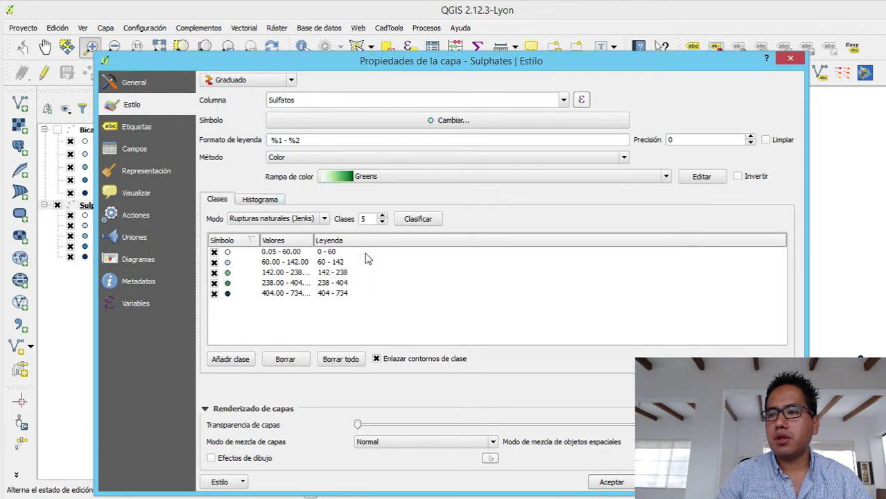
pyautogui.click(429, 219)
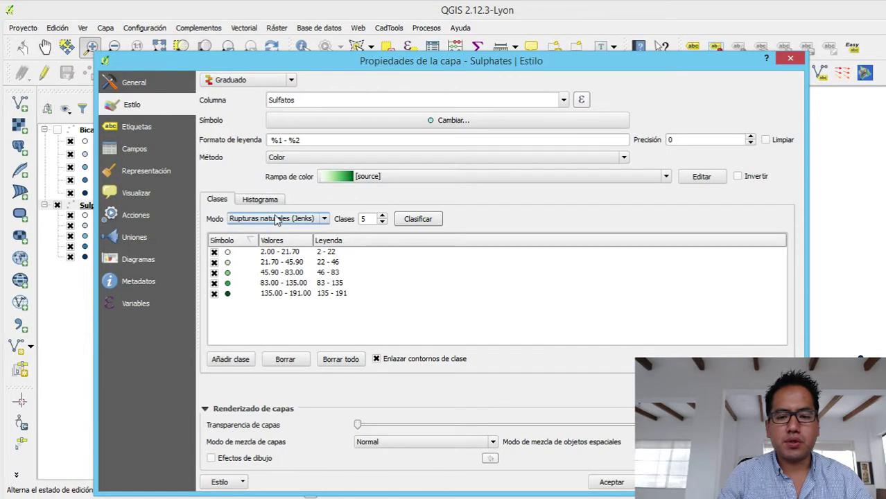
pyautogui.click(721, 482)
pyautogui.click(613, 482)
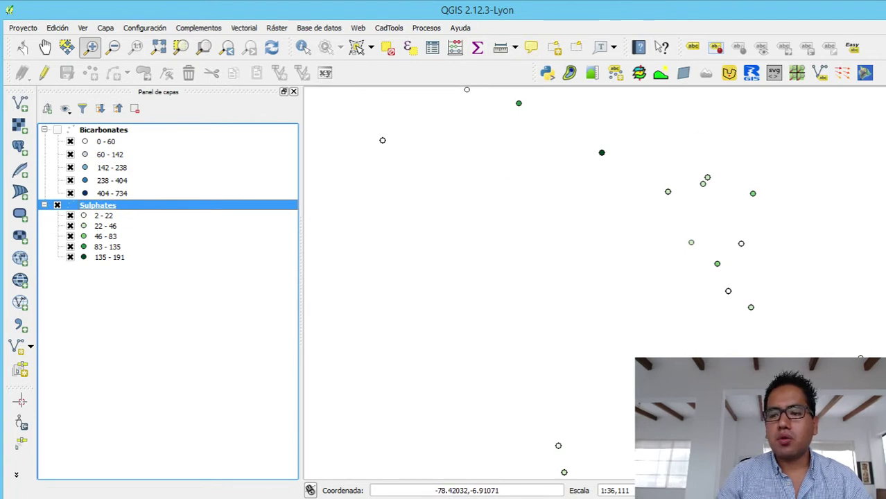
pyautogui.hotkey('alt', 'Tab')
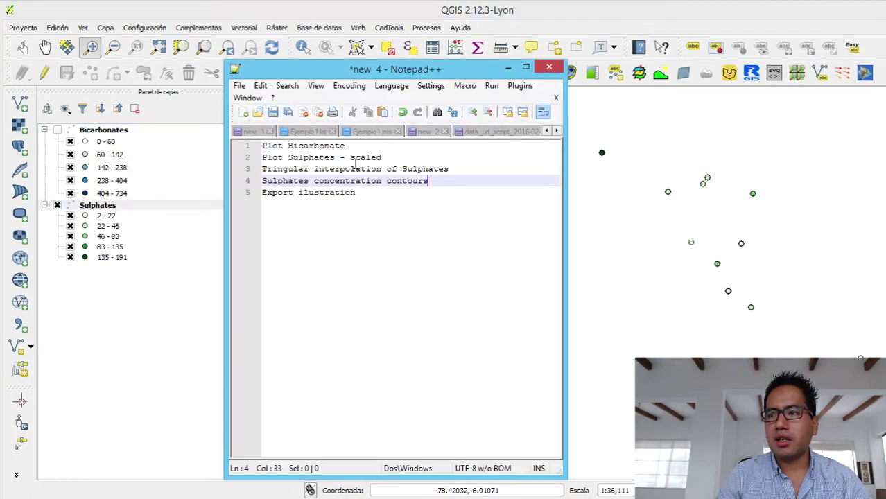
pyautogui.click(509, 68)
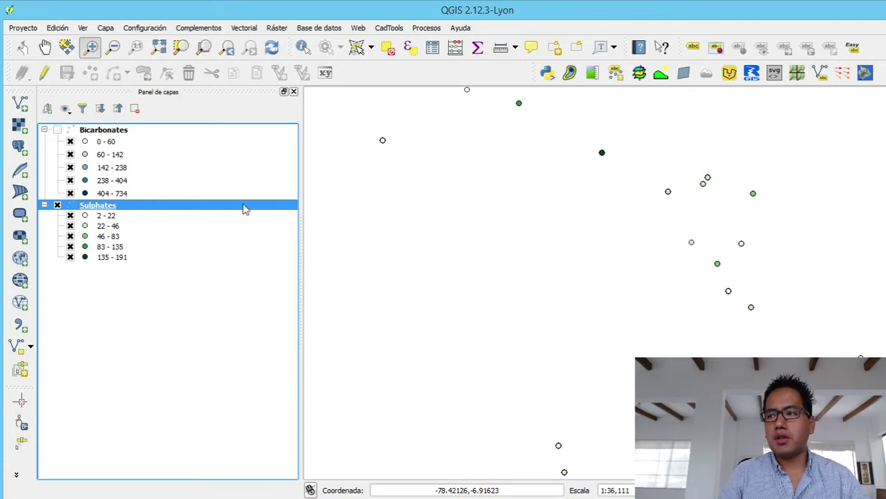
# - In Sulphates properties, set the 135-191 class marker size to 5
pyautogui.rightClick(94, 210)
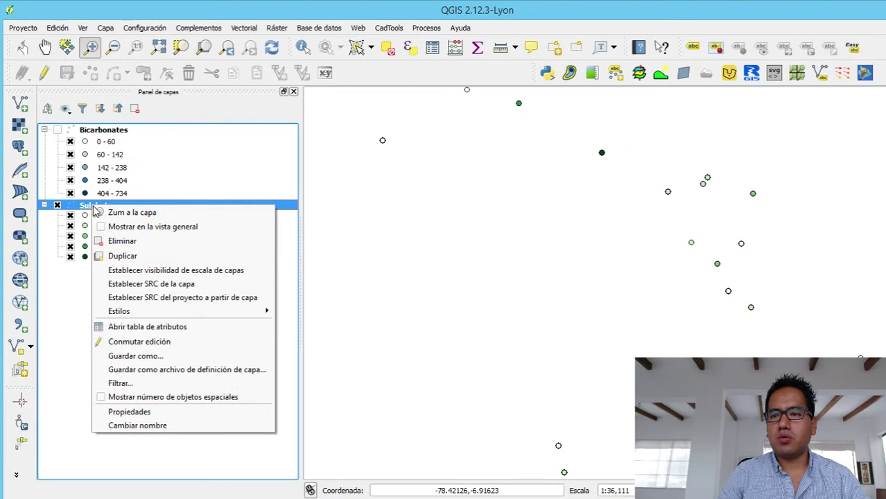
pyautogui.click(125, 415)
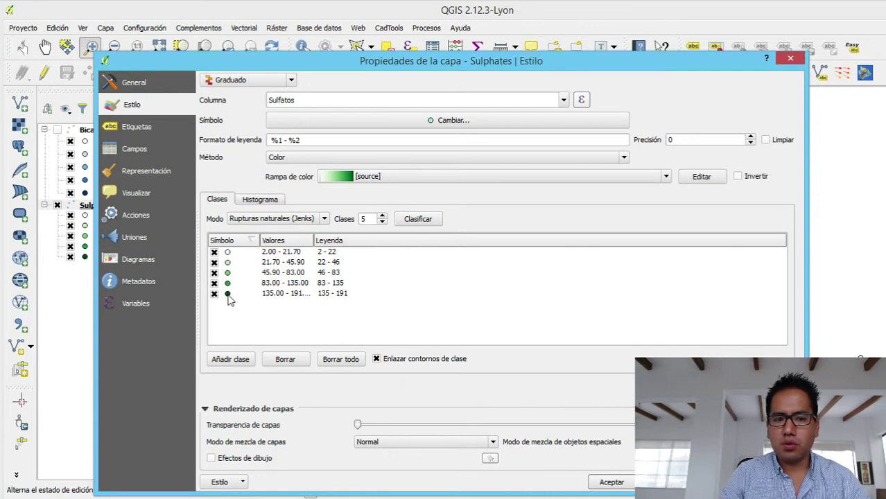
pyautogui.click(229, 297)
pyautogui.doubleClick(230, 297)
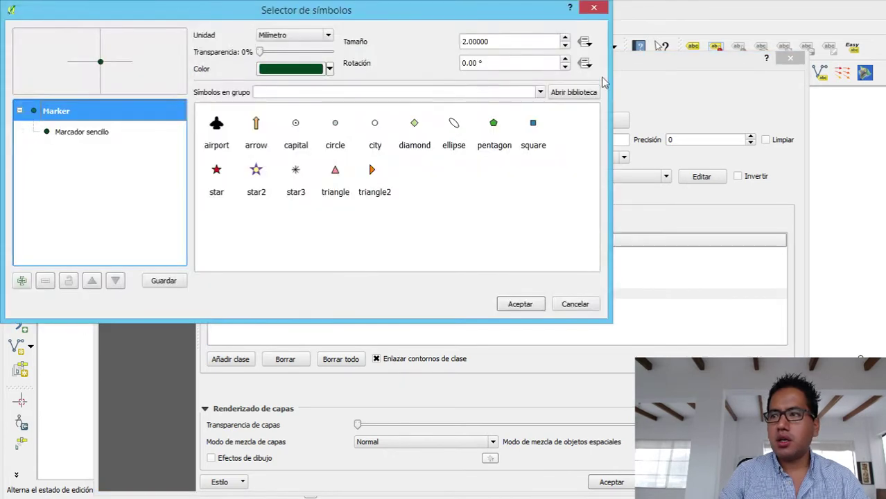
pyautogui.moveTo(493, 41); pyautogui.dragTo(360, 43)
pyautogui.write('5')
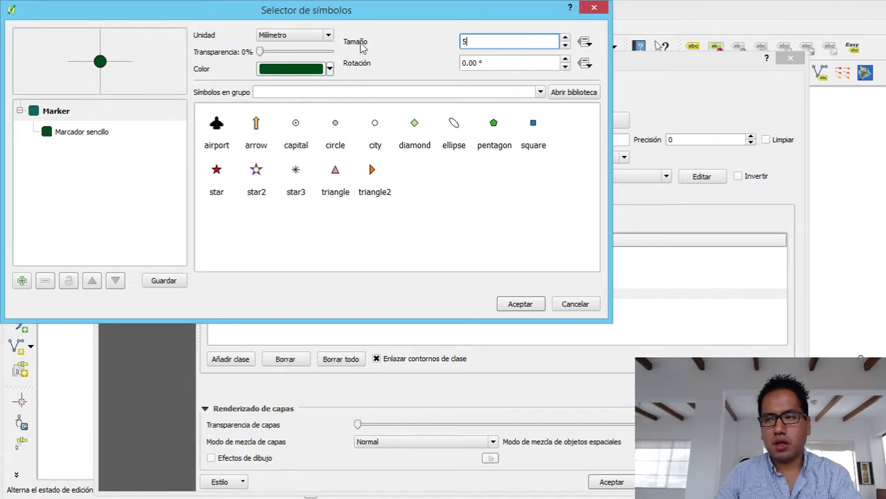
pyautogui.click(527, 307)
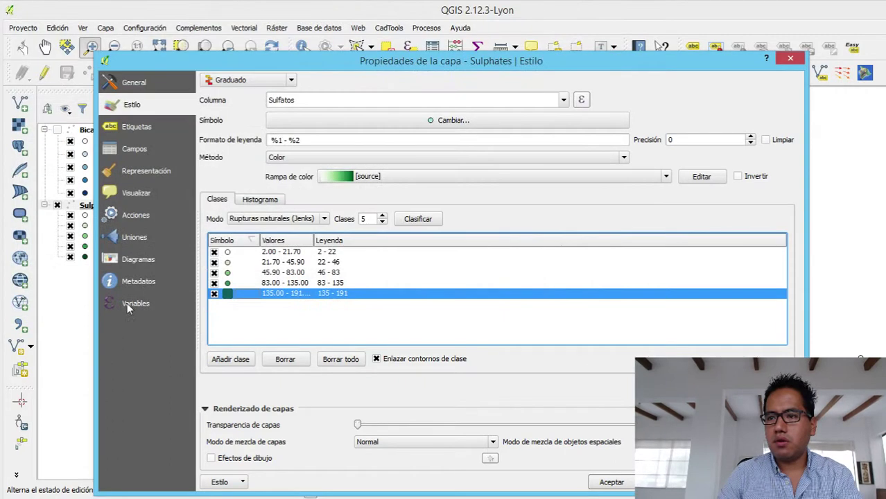
# - Set marker size 4 for the 83-135 class and 3 for 46-83
pyautogui.doubleClick(229, 283)
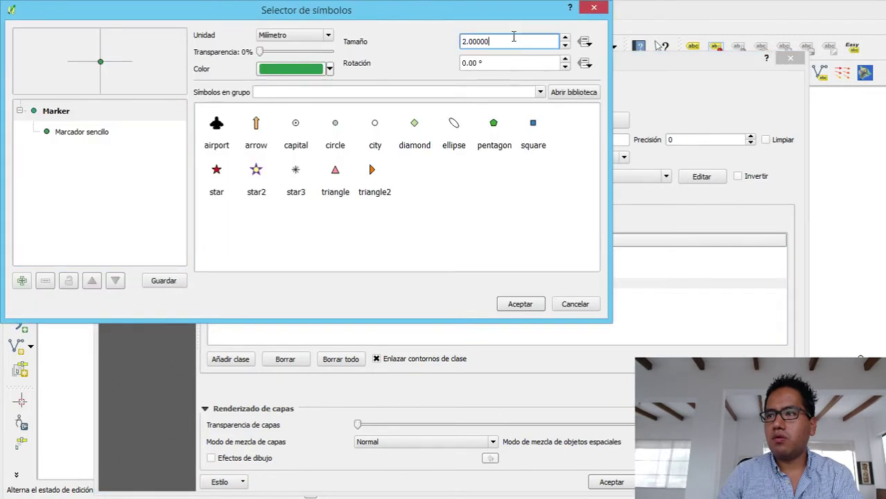
pyautogui.moveTo(514, 40); pyautogui.dragTo(389, 40)
pyautogui.write('4')
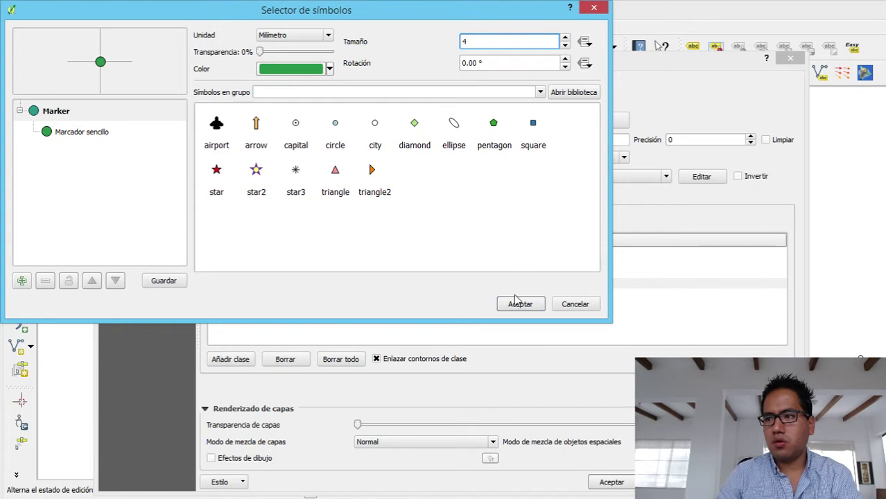
pyautogui.click(516, 303)
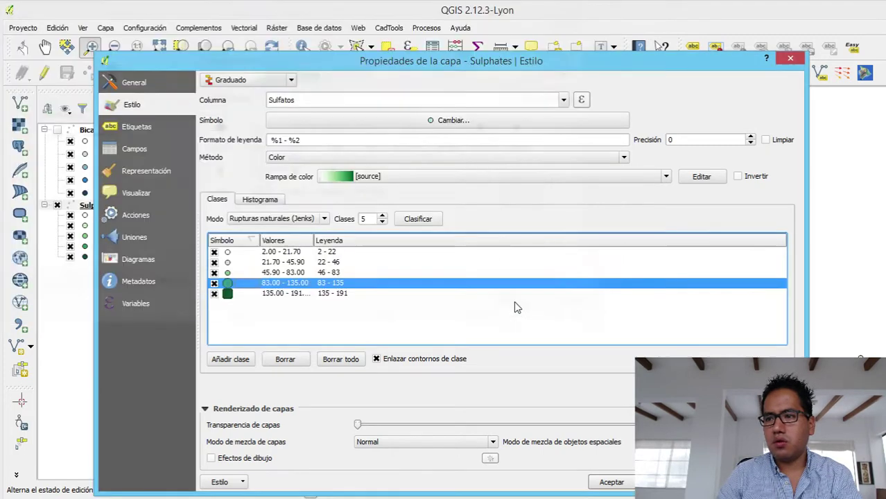
pyautogui.doubleClick(228, 282)
pyautogui.doubleClick(477, 41)
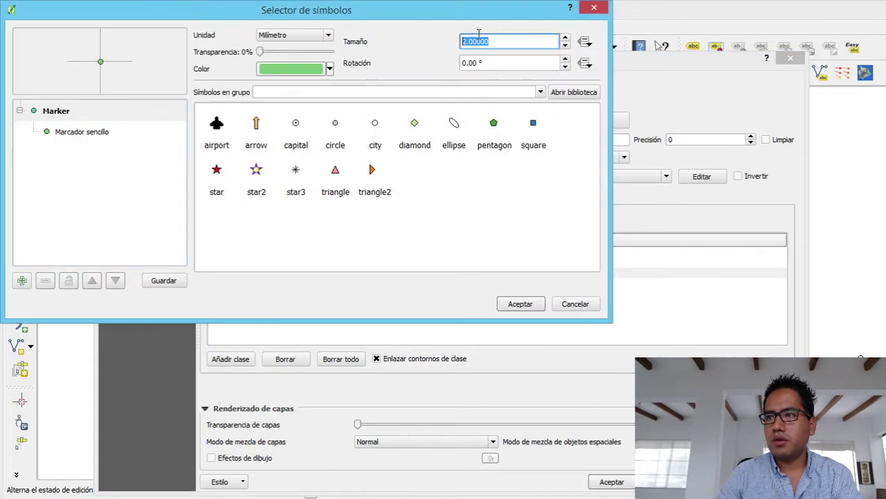
pyautogui.write('3')
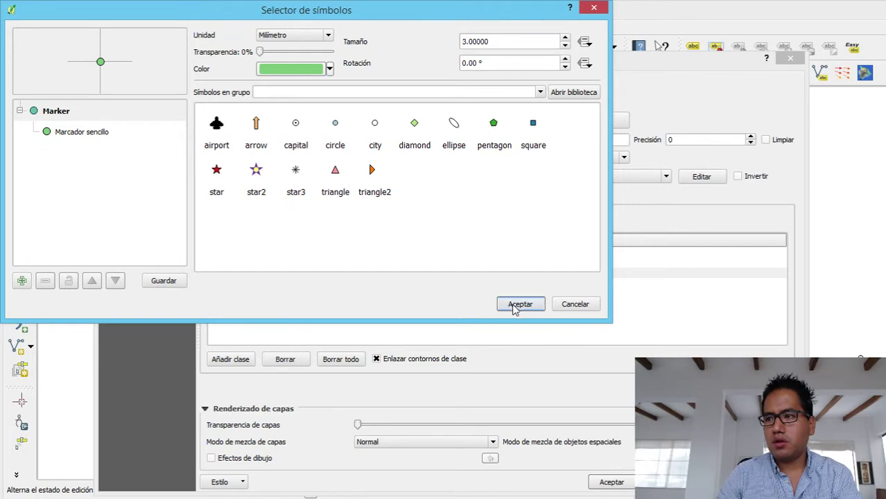
pyautogui.click(516, 304)
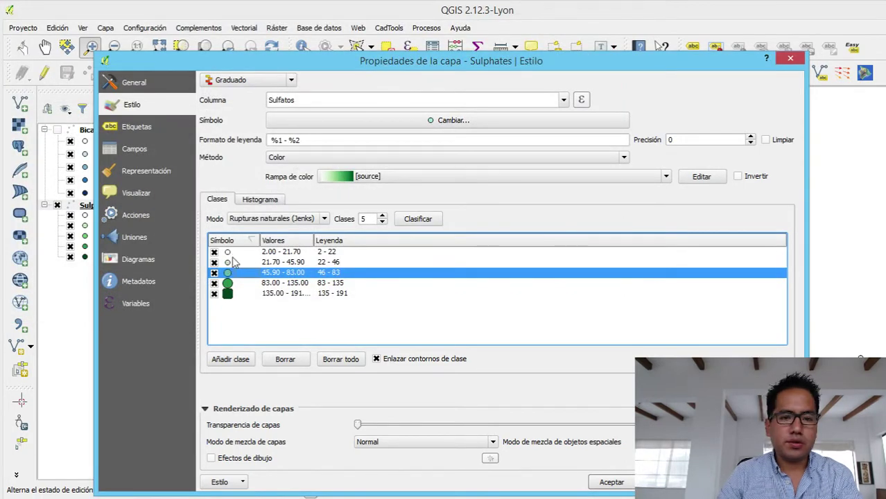
# - Set a low-value class marker size to 2 and apply the style
pyautogui.doubleClick(227, 252)
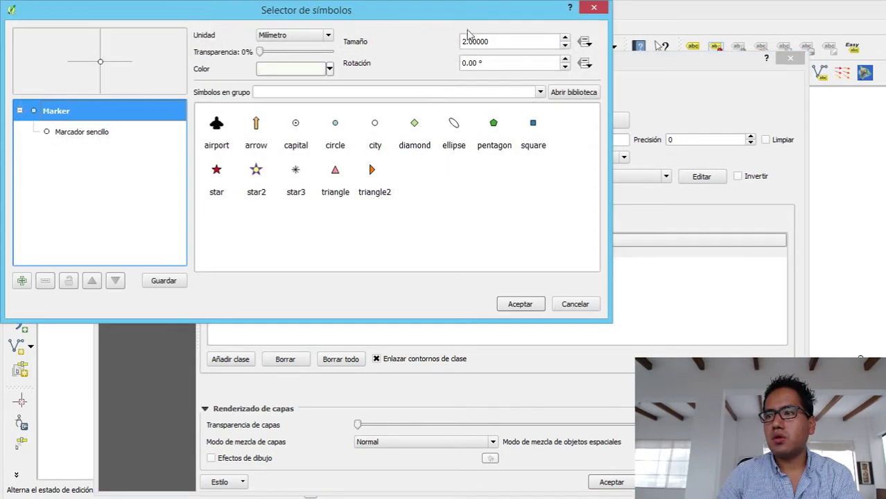
pyautogui.doubleClick(497, 41)
pyautogui.write('4')
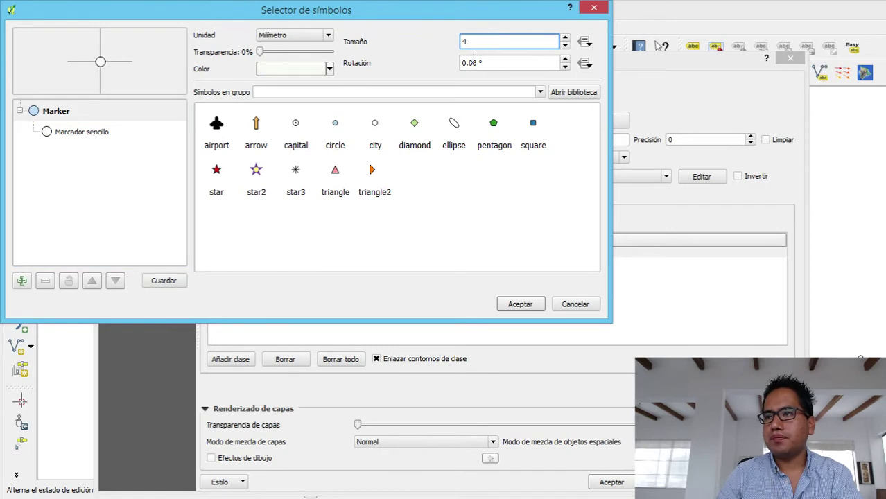
pyautogui.moveTo(479, 42); pyautogui.dragTo(445, 45)
pyautogui.write('2')
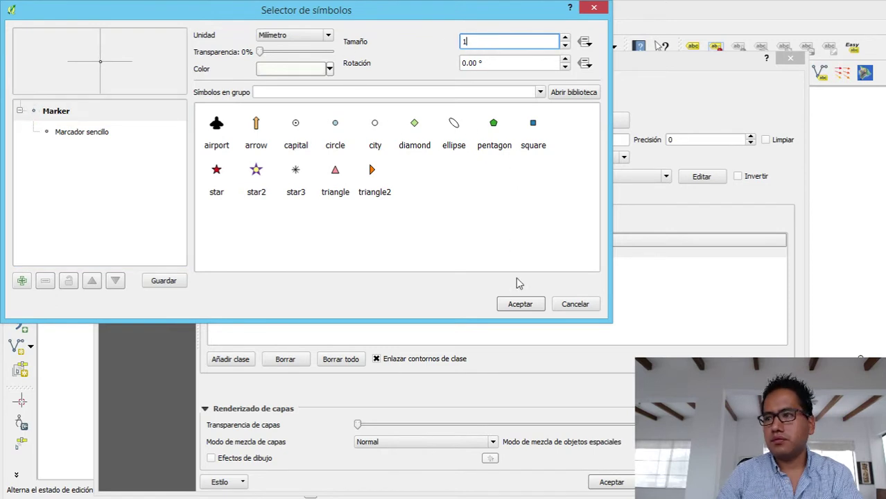
pyautogui.click(520, 304)
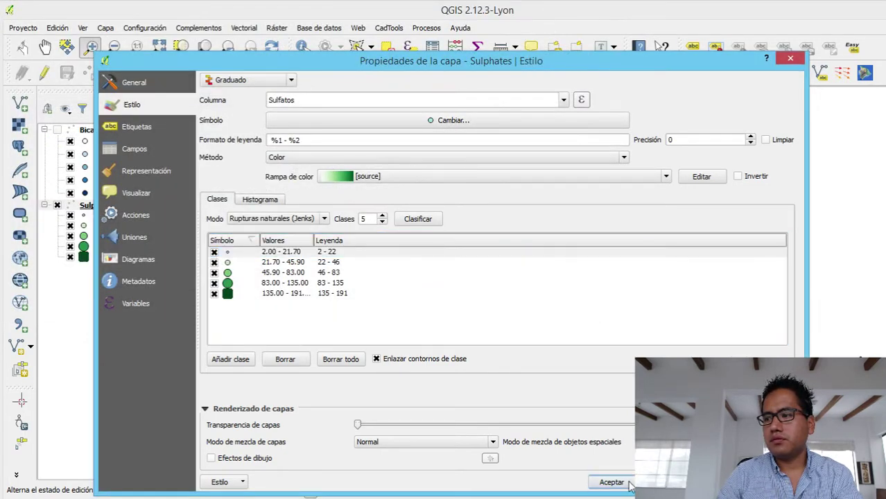
pyautogui.click(612, 482)
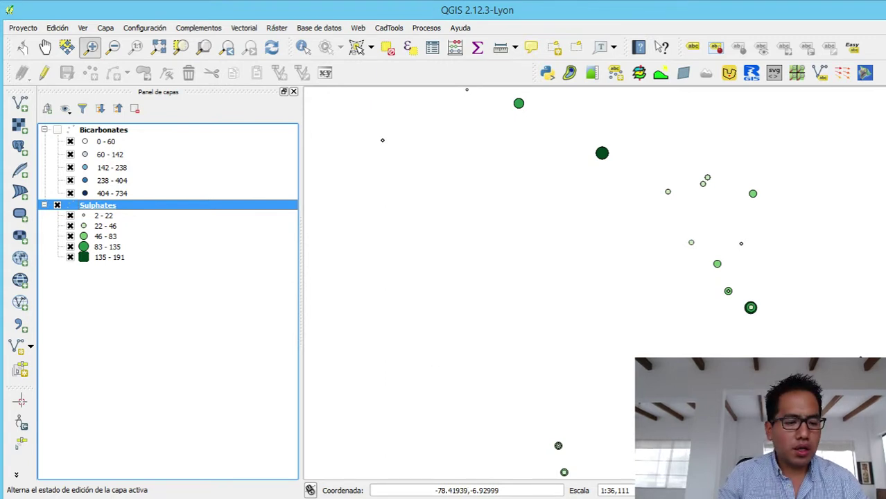
# - Check the task list in Notepad++ and return to QGIS
pyautogui.hotkey('alt', 'Tab')
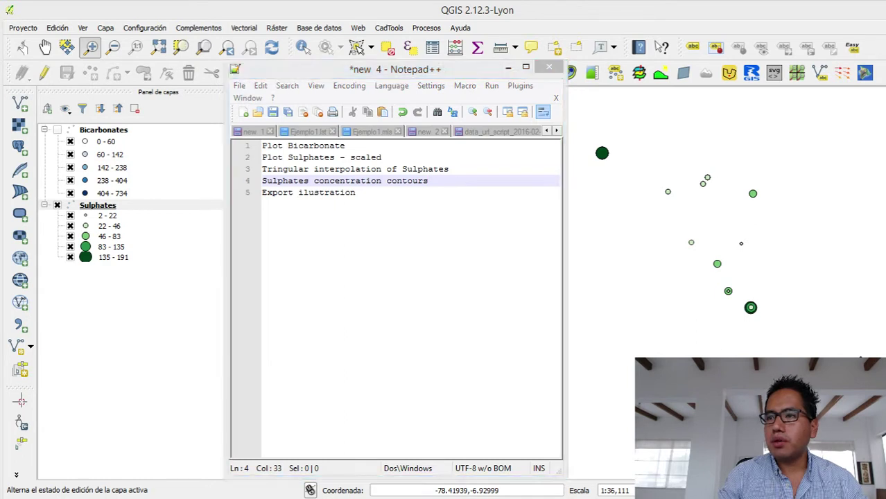
pyautogui.hotkey('alt', 'Tab')
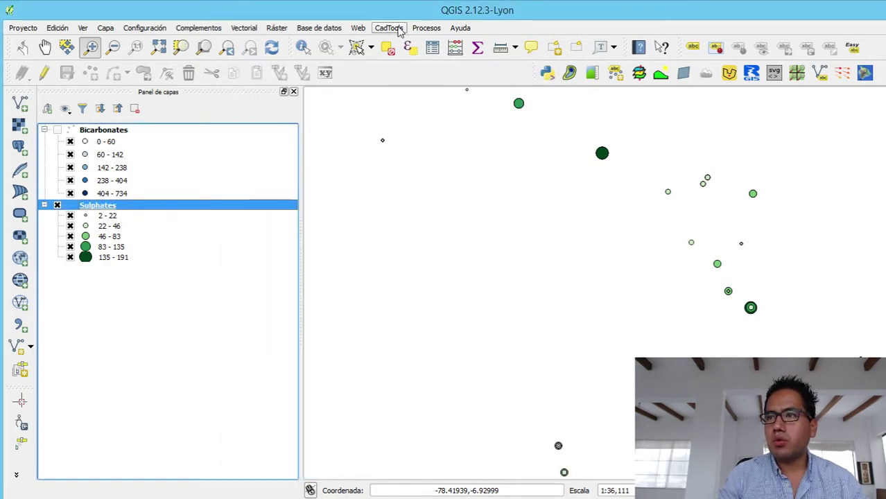
# - In the Interpolation tool, add the Sulphates layer's Sulfatos field as input
pyautogui.click(277, 28)
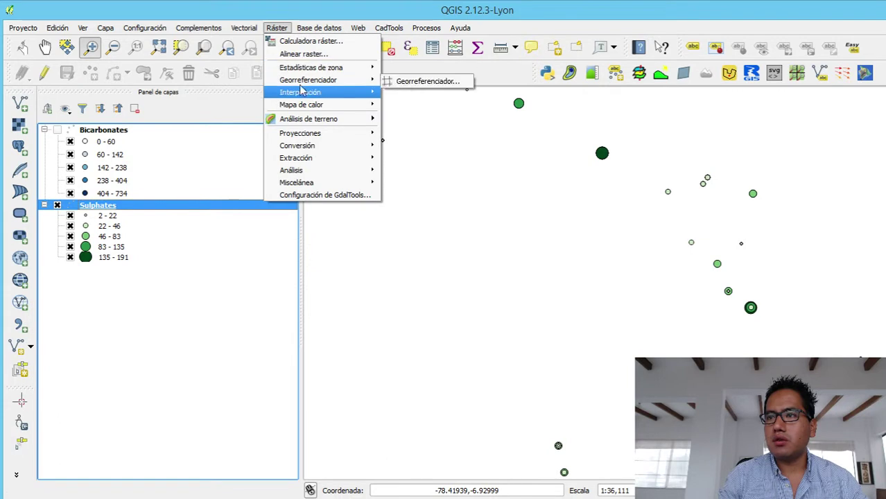
pyautogui.moveTo(300, 92)
pyautogui.click(399, 95)
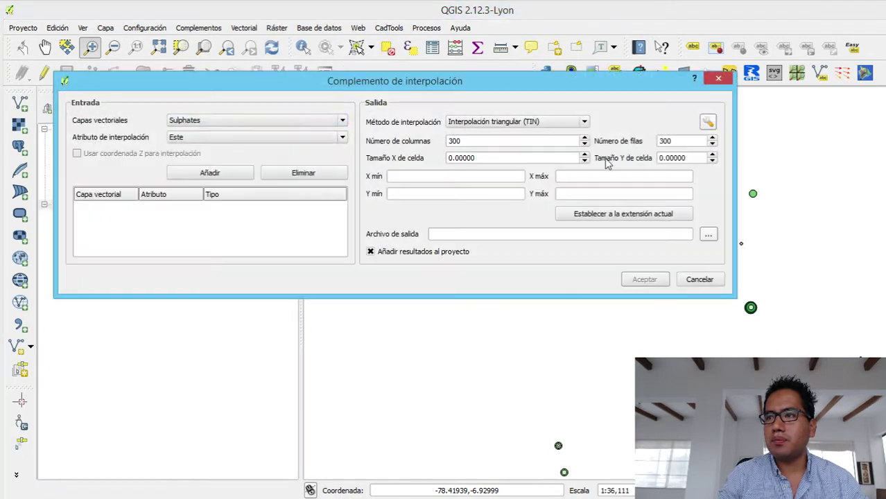
pyautogui.click(288, 125)
pyautogui.click(288, 126)
pyautogui.click(205, 138)
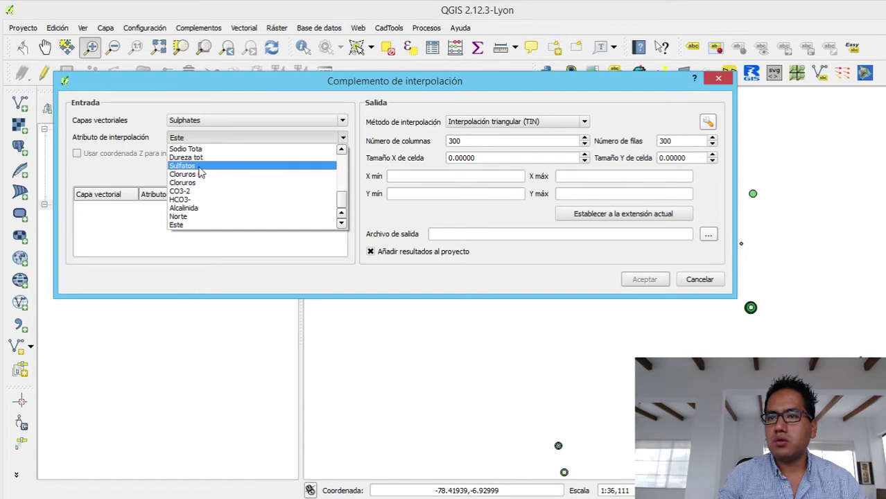
pyautogui.click(206, 122)
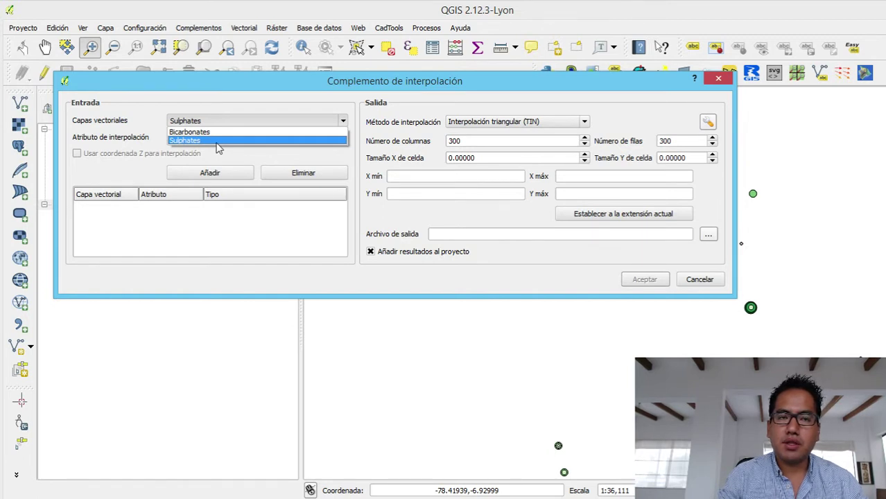
pyautogui.click(218, 142)
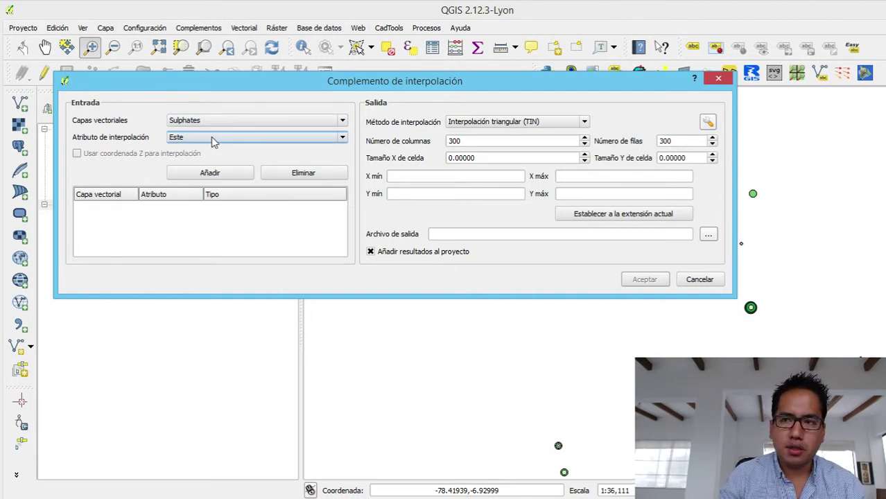
pyautogui.click(213, 139)
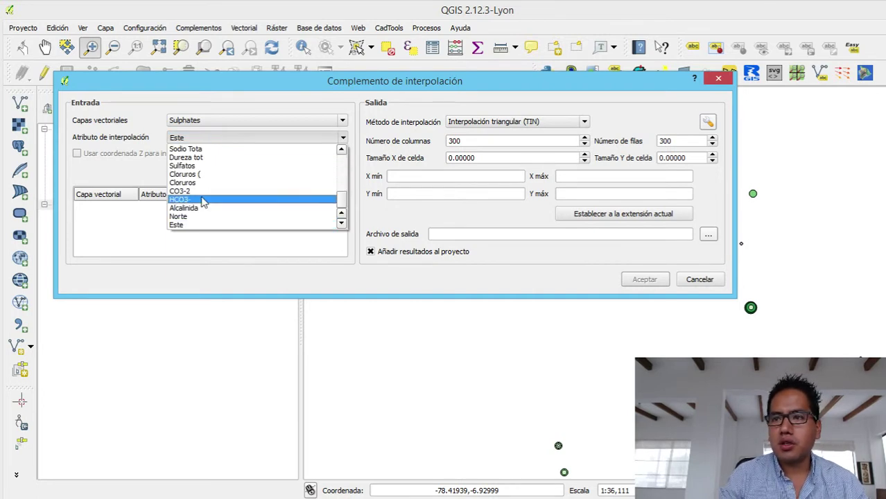
pyautogui.click(206, 166)
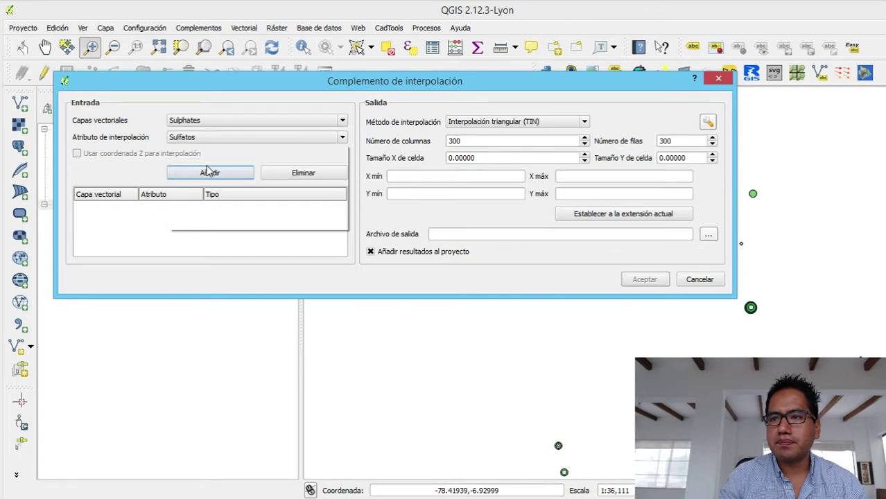
pyautogui.click(223, 179)
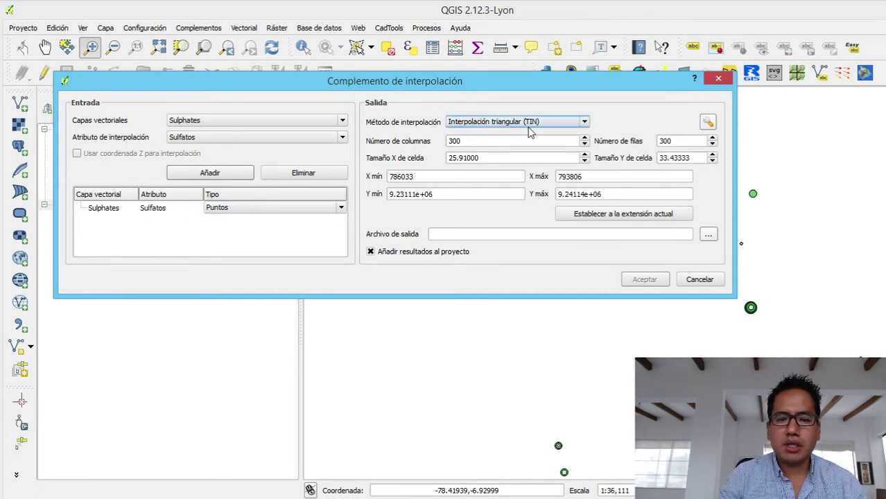
# - Save the TIN output as Raster_Sulphates and run the interpolation
pyautogui.click(708, 235)
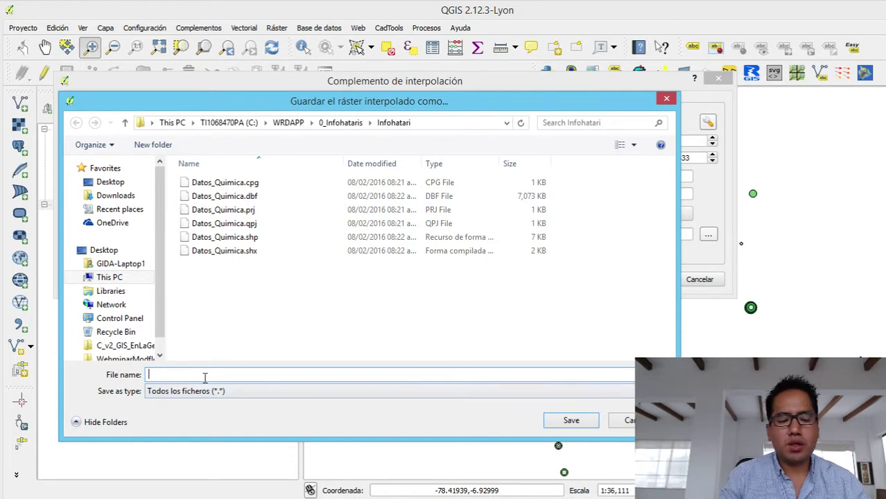
pyautogui.write('Raster')
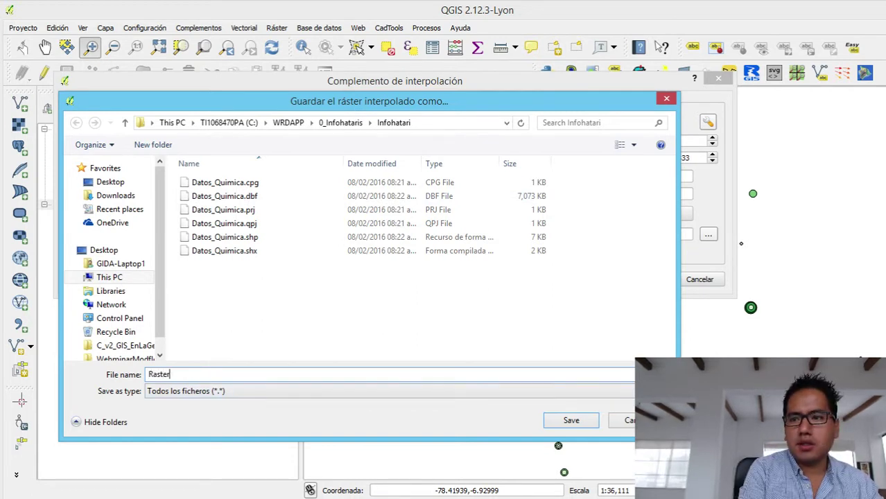
pyautogui.write('_Sulp')
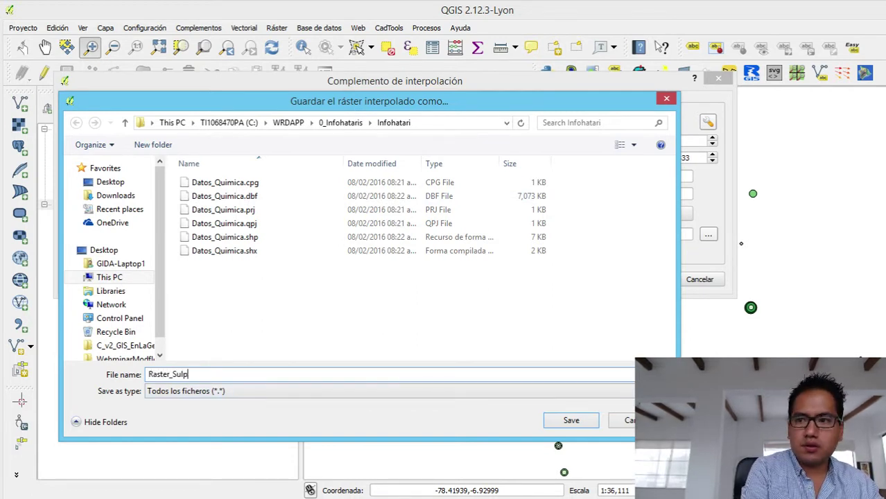
pyautogui.write('hates')
pyautogui.click(570, 420)
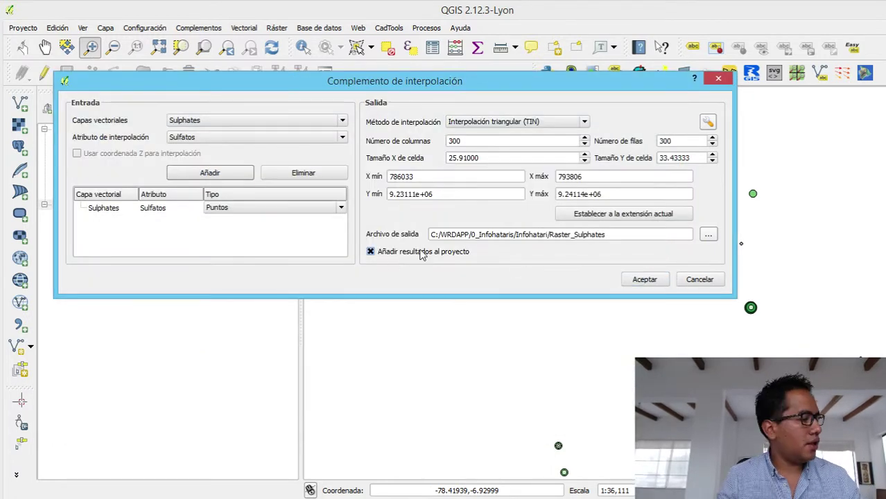
pyautogui.click(644, 280)
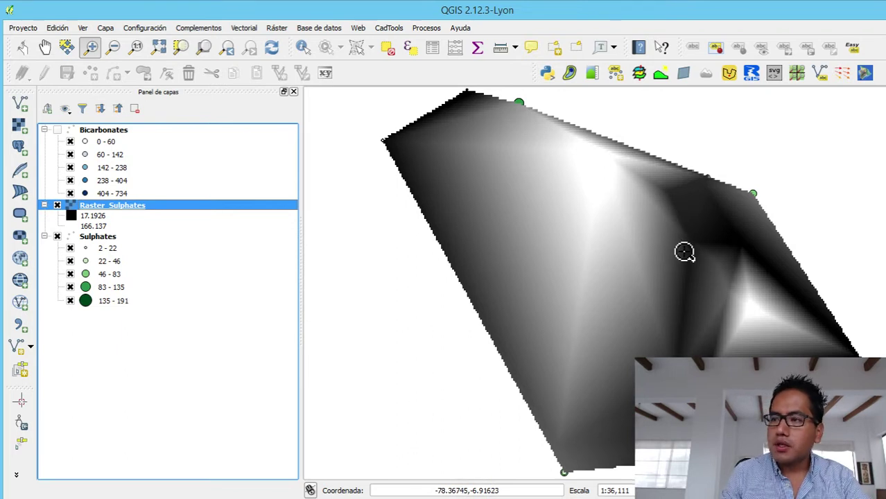
# - Open the Ráster menu once Raster_Sulphates has loaded
pyautogui.click(283, 28)
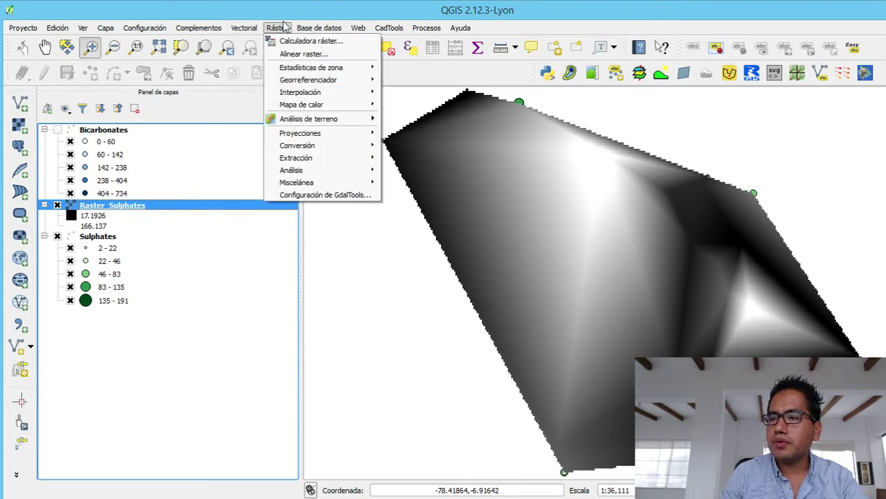
# - Set up contours from Raster_Sulphates, output Contours_Sulphates in the Infohatari folder
pyautogui.moveTo(309, 158)
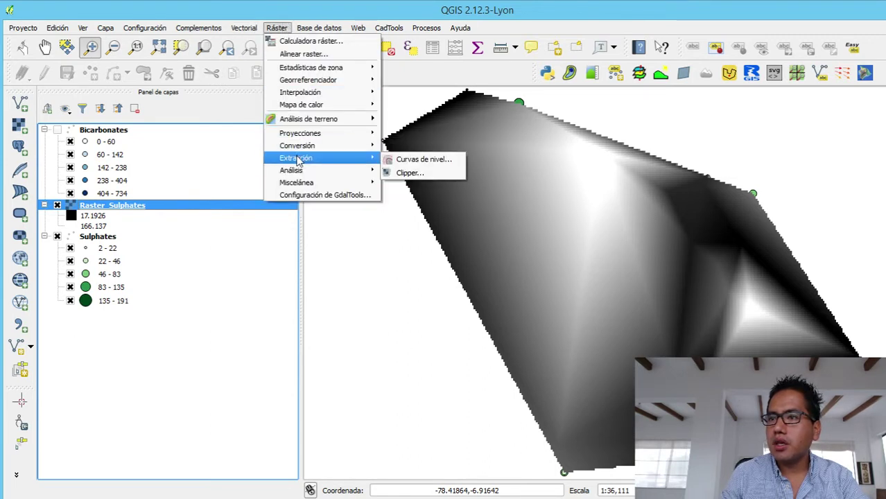
pyautogui.click(422, 163)
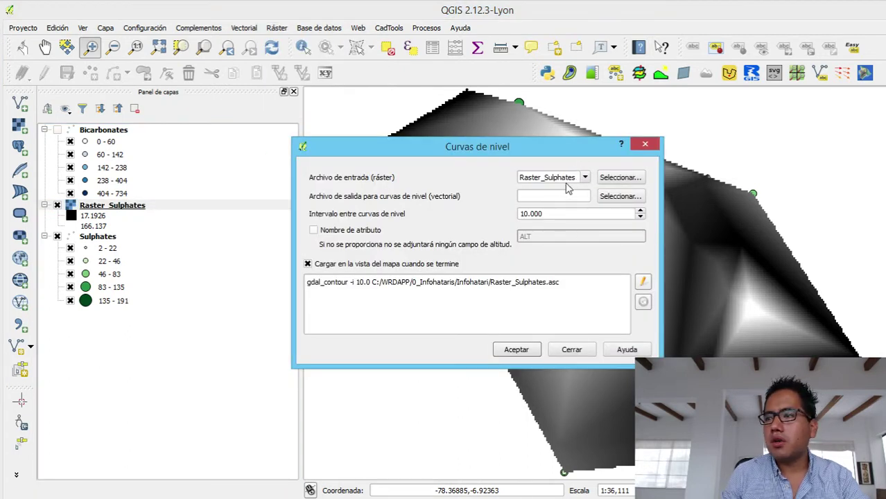
pyautogui.click(568, 179)
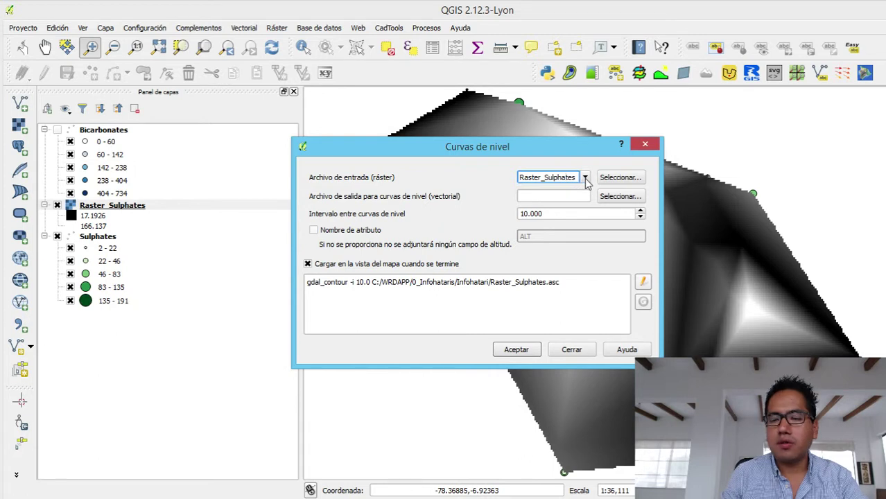
pyautogui.click(610, 198)
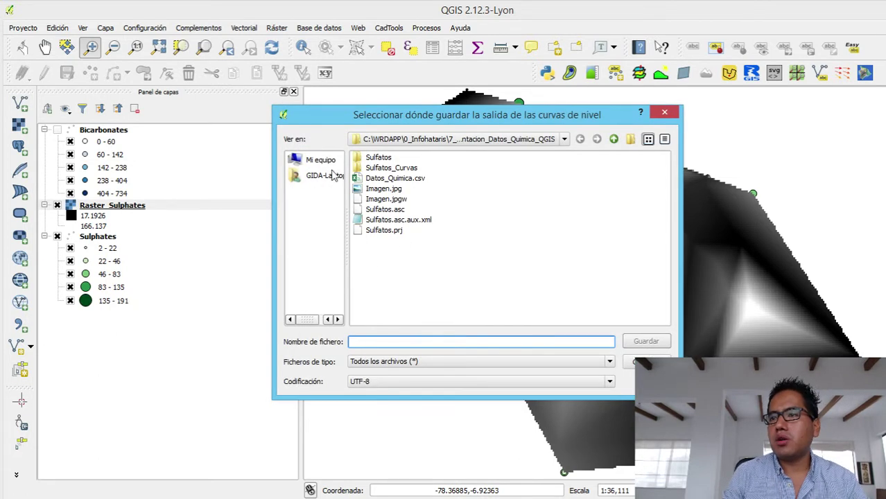
pyautogui.click(320, 164)
pyautogui.doubleClick(378, 159)
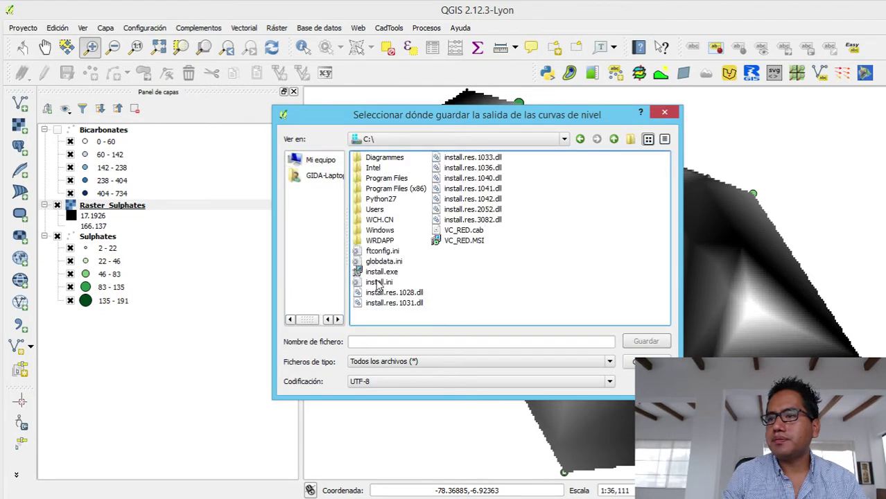
pyautogui.doubleClick(380, 241)
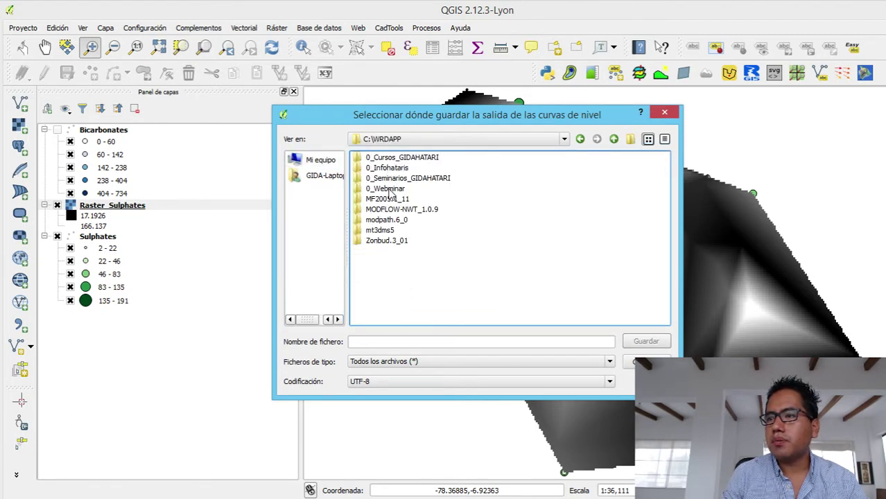
pyautogui.doubleClick(388, 168)
pyautogui.click(382, 241)
pyautogui.doubleClick(382, 241)
pyautogui.click(362, 340)
pyautogui.write('Cou')
pyautogui.write('nt')
pyautogui.write('tours_')
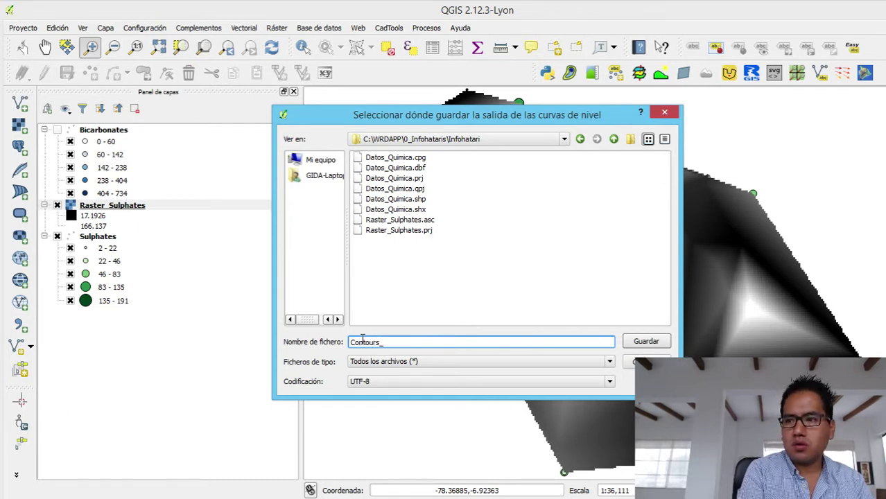
pyautogui.write('Sulphates')
pyautogui.press('Return')
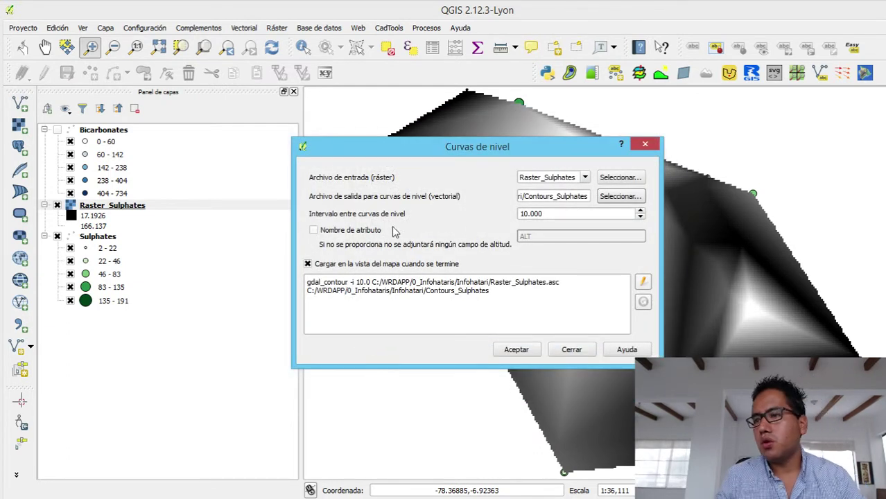
# - Name the contour attribute Sulf and generate contours every 10 units
pyautogui.click(366, 230)
pyautogui.press('Tab')
pyautogui.write('Sulft')
pyautogui.press('BackSpace')
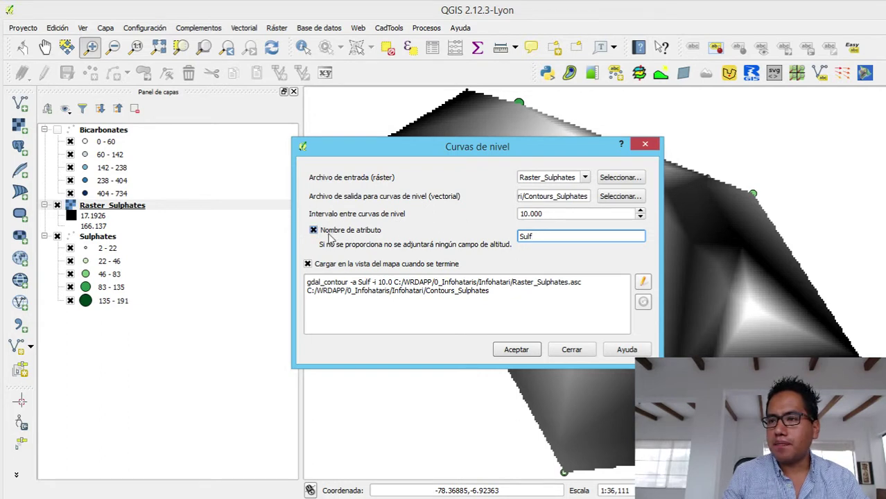
pyautogui.click(513, 351)
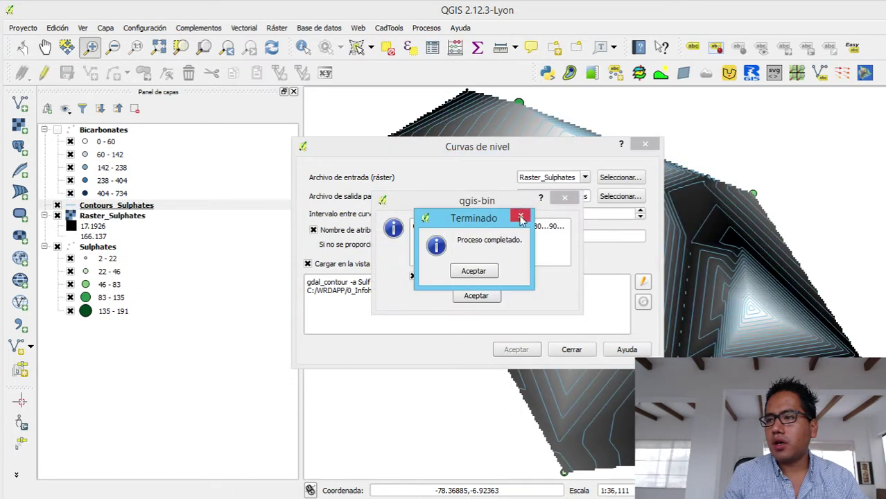
pyautogui.click(521, 216)
pyautogui.click(476, 296)
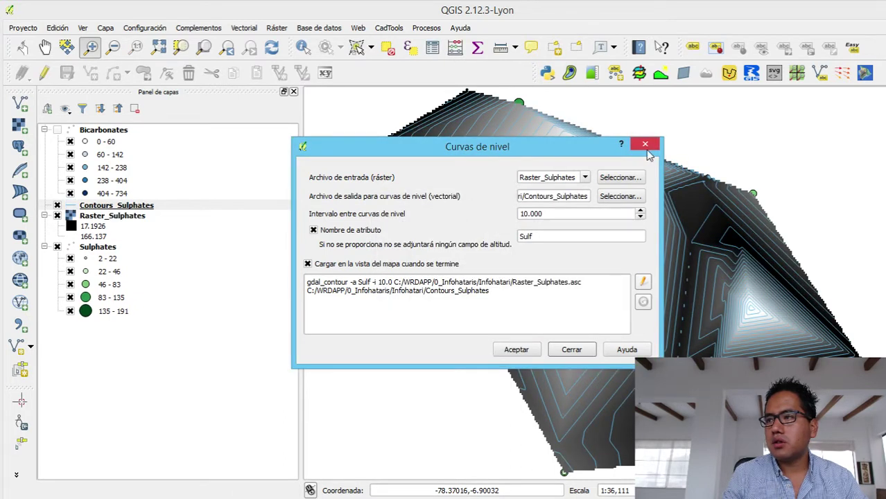
pyautogui.click(645, 144)
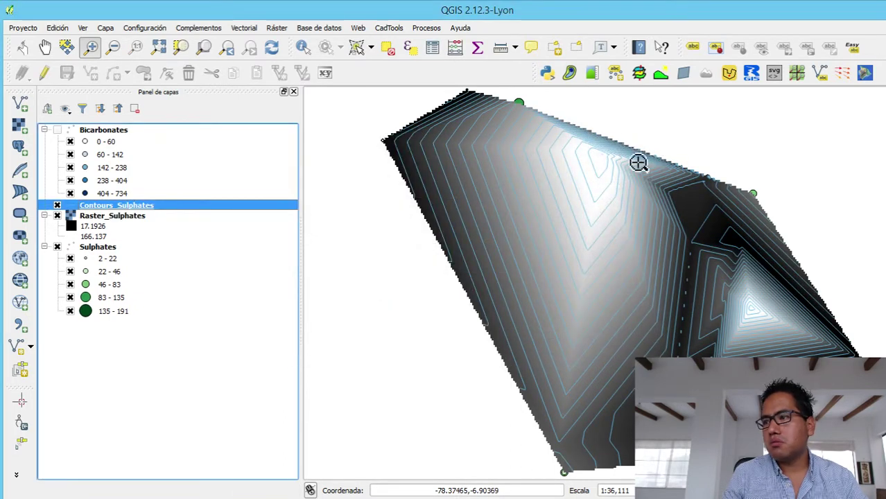
# - Hide Raster_Sulphates and move Contours_Sulphates to the bottom of the layer list
pyautogui.click(57, 216)
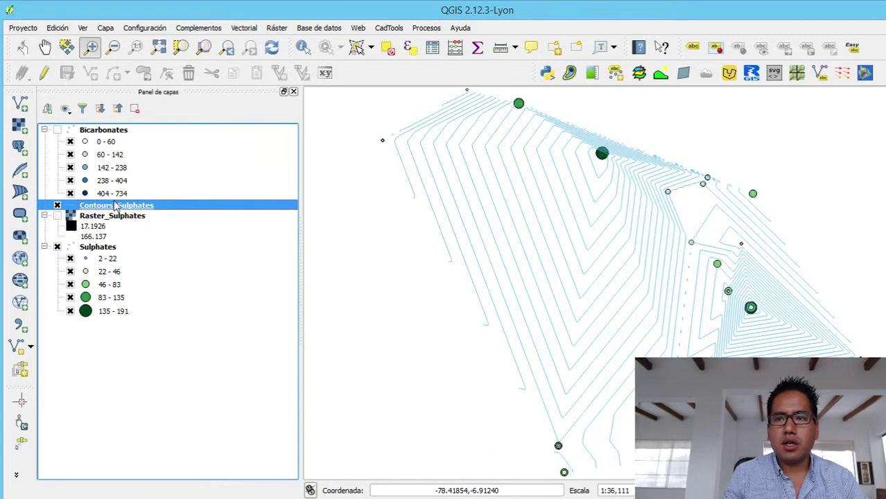
pyautogui.moveTo(115, 206); pyautogui.dragTo(102, 331)
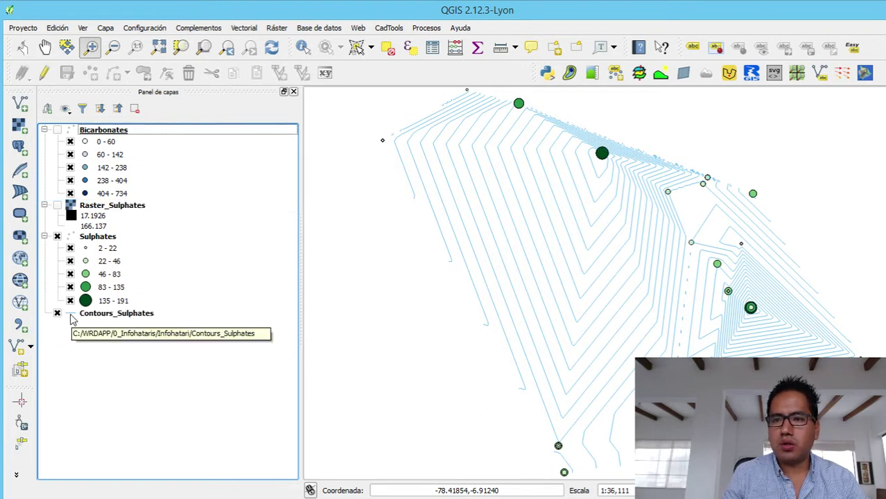
pyautogui.click(72, 318)
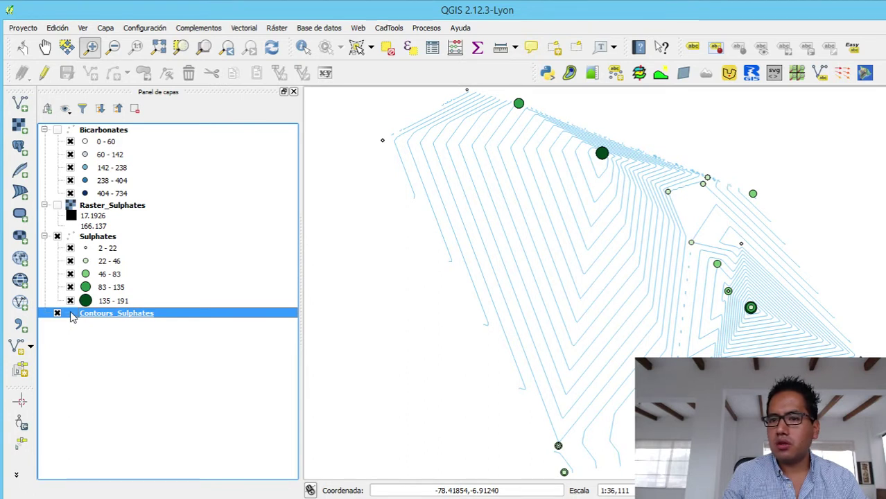
# - Graduate Contours_Sulphates by Sulf with Greens in five Jenks classes, 10-40 to 140-190
pyautogui.doubleClick(72, 316)
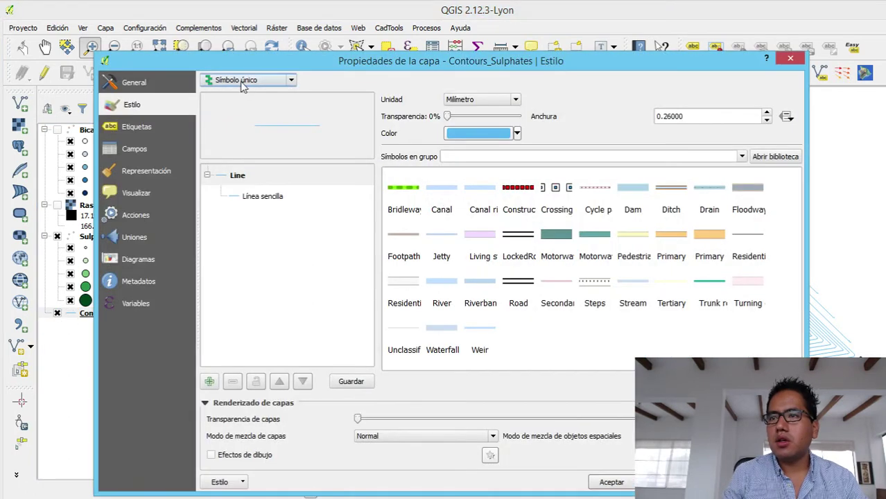
pyautogui.click(242, 81)
pyautogui.click(239, 111)
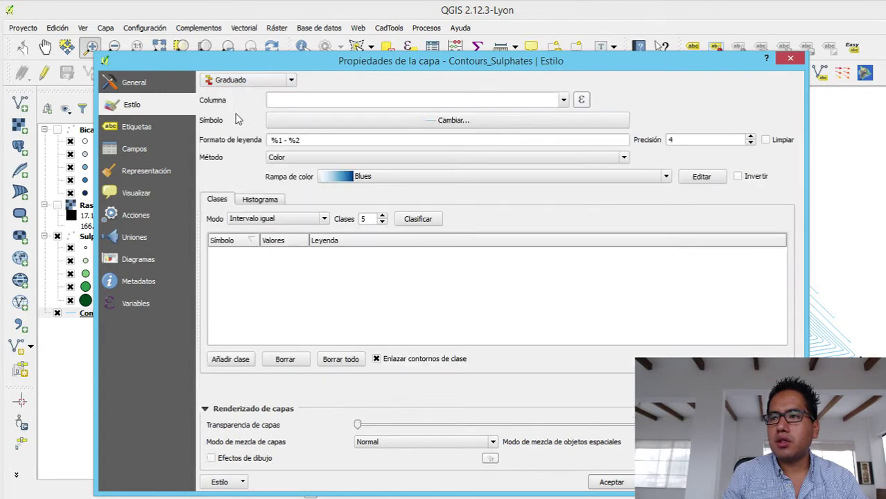
pyautogui.click(547, 100)
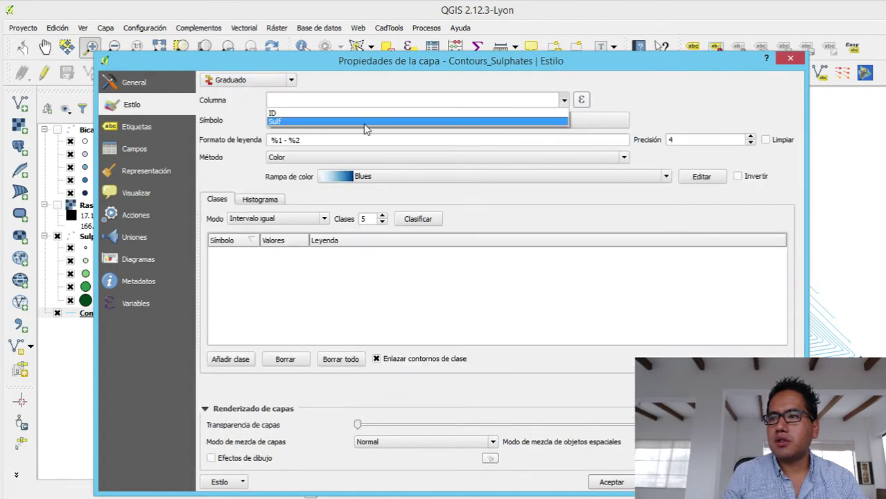
pyautogui.click(365, 123)
pyautogui.click(369, 178)
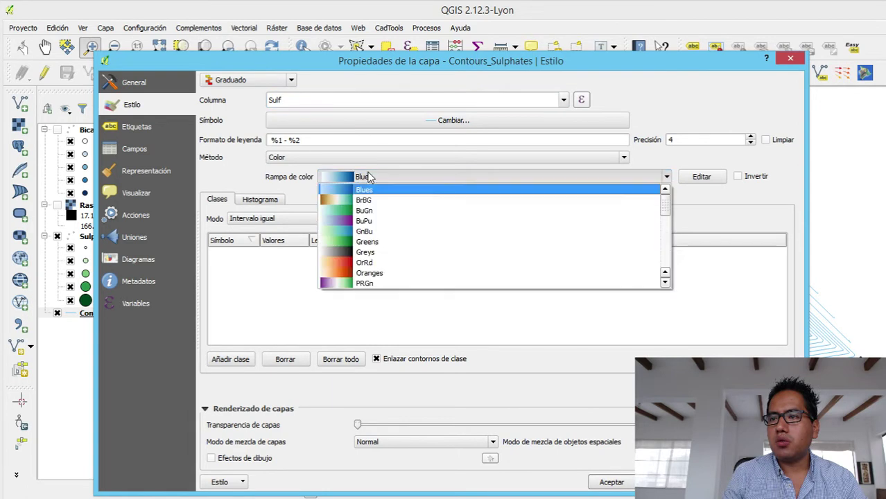
pyautogui.click(366, 242)
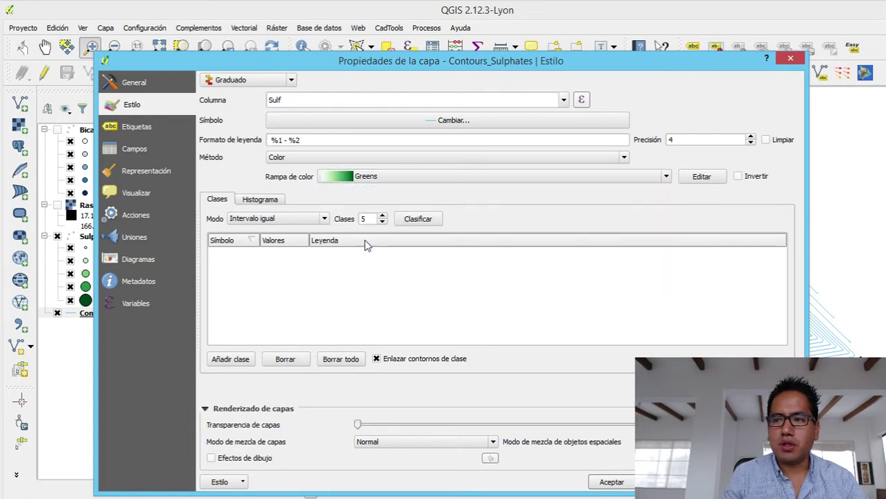
pyautogui.click(305, 219)
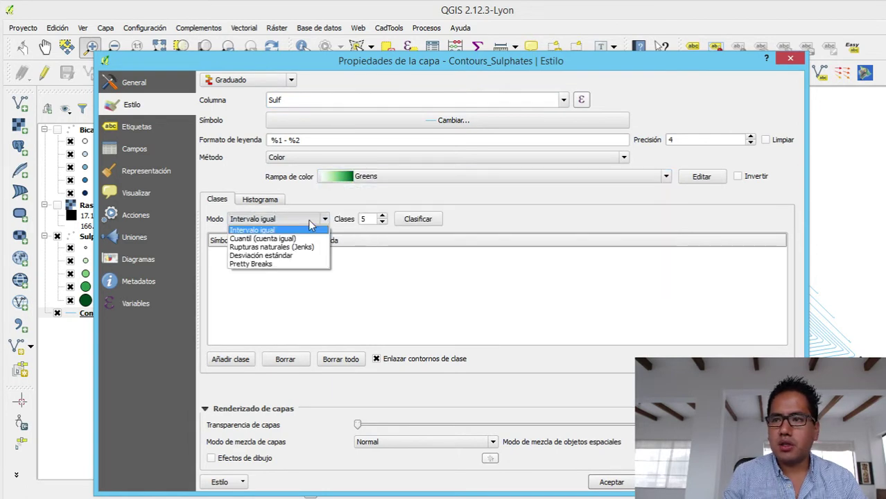
pyautogui.click(298, 247)
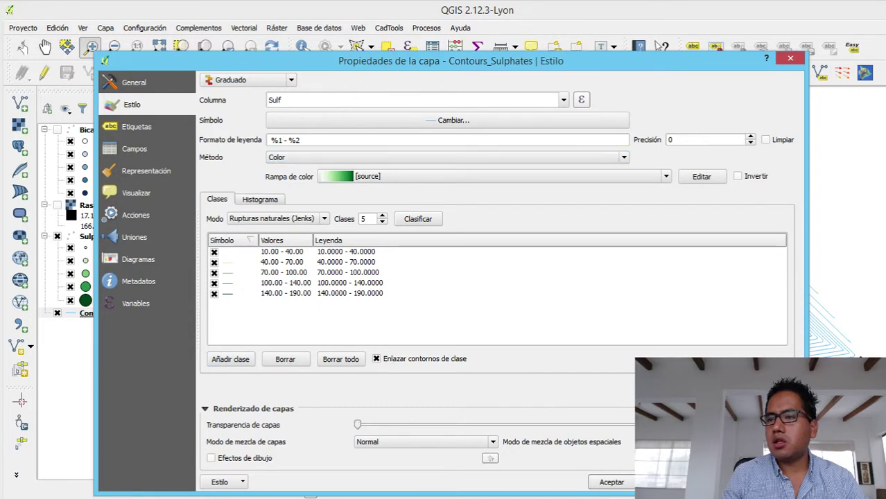
pyautogui.click(612, 482)
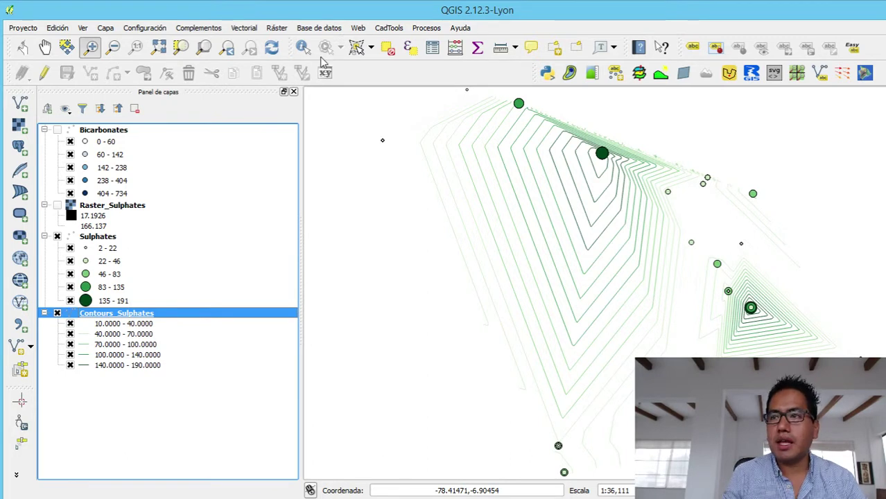
# - Turn on labels for the Contours_Sulphates layer, using the Sulf field as label text
pyautogui.click(694, 50)
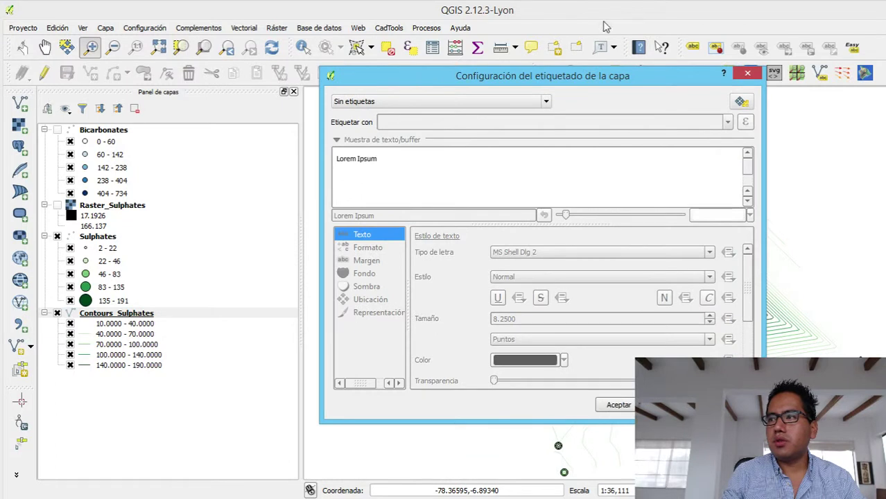
pyautogui.click(458, 104)
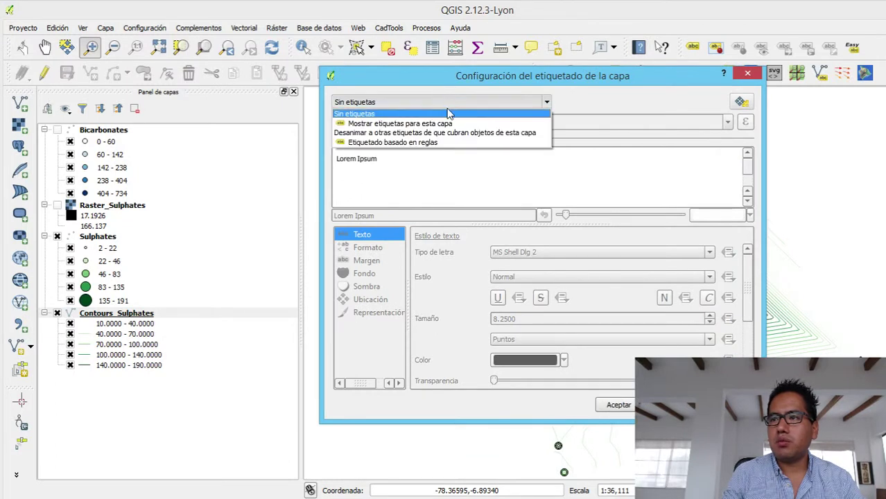
pyautogui.click(447, 119)
pyautogui.click(727, 123)
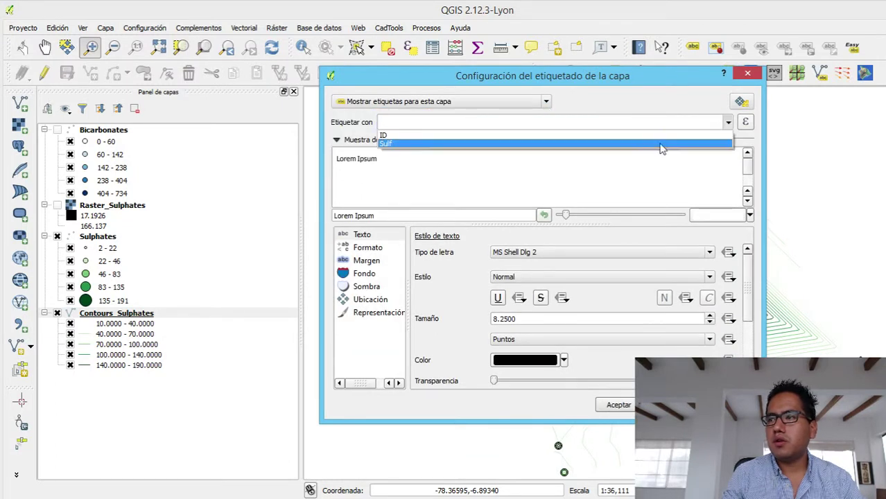
pyautogui.click(432, 143)
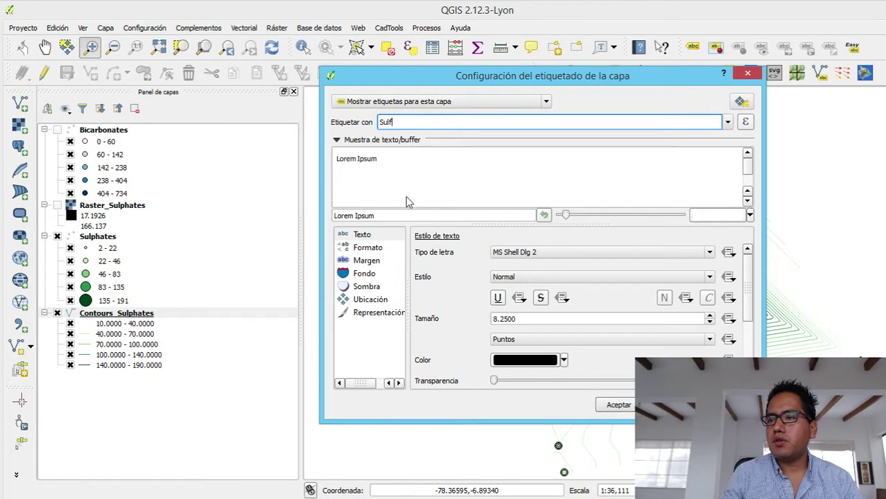
# - Set the label text colour to dark grey #3e3e3e and apply the labels
pyautogui.click(366, 261)
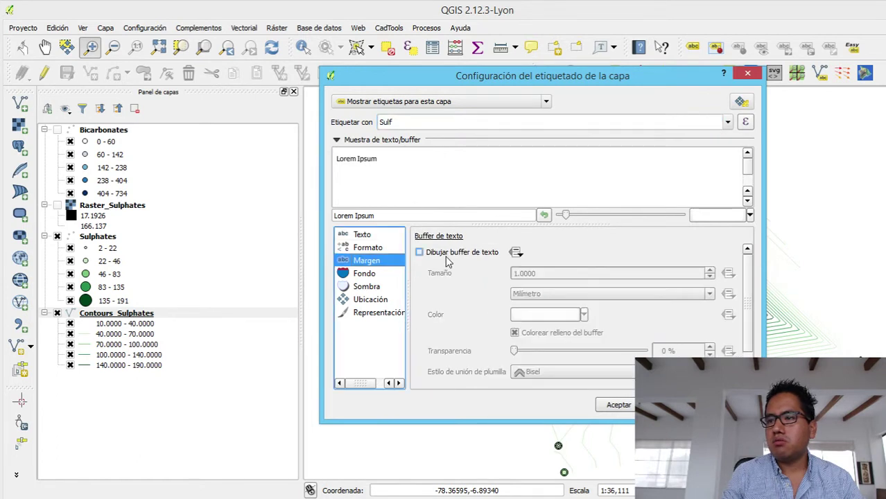
pyautogui.click(366, 236)
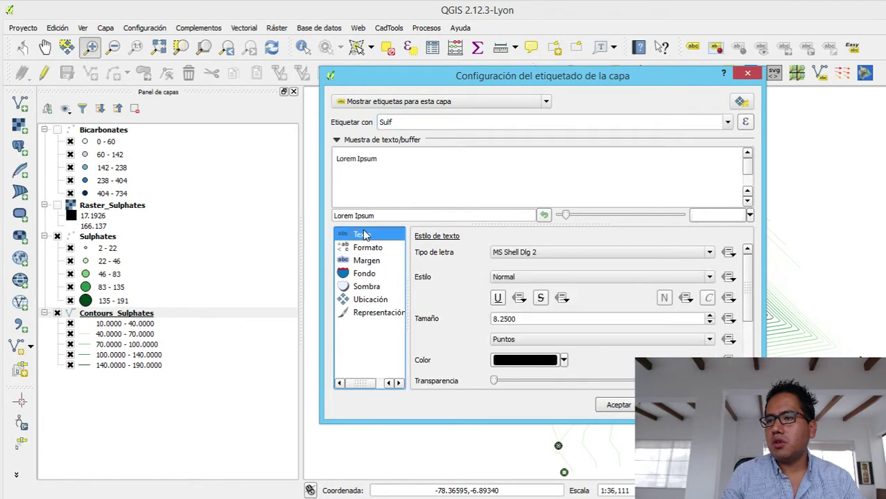
pyautogui.click(517, 363)
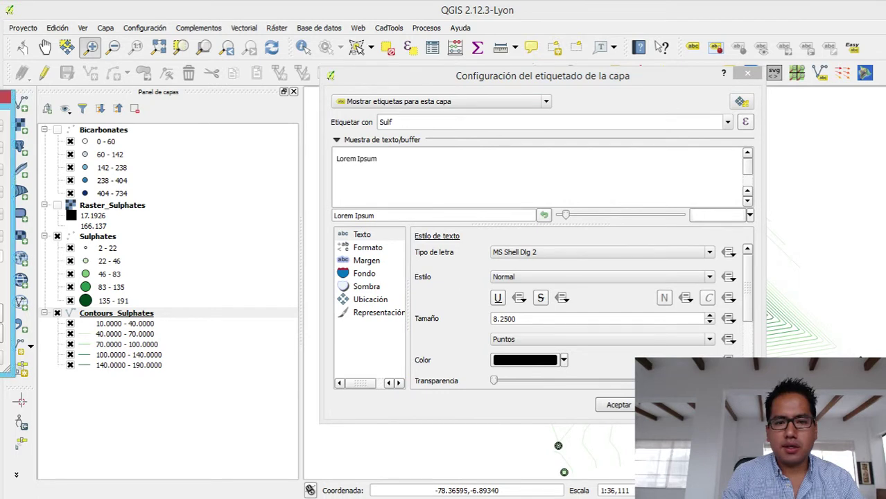
pyautogui.click(500, 127)
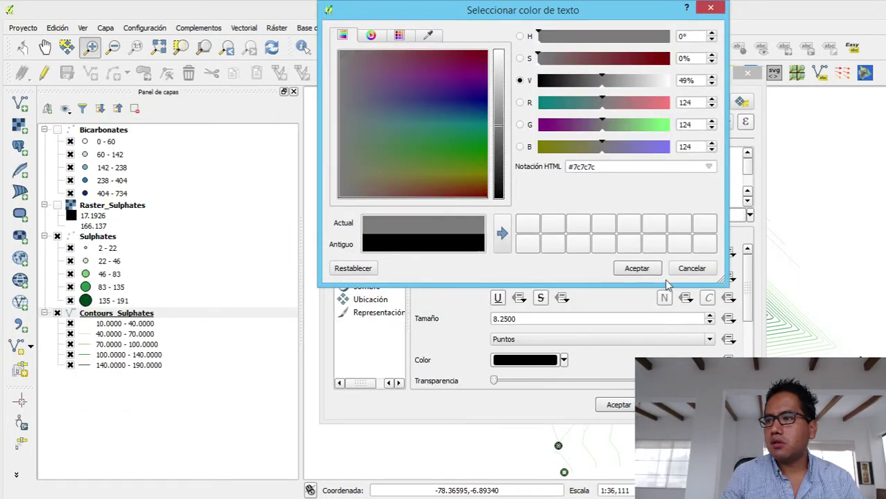
pyautogui.click(500, 164)
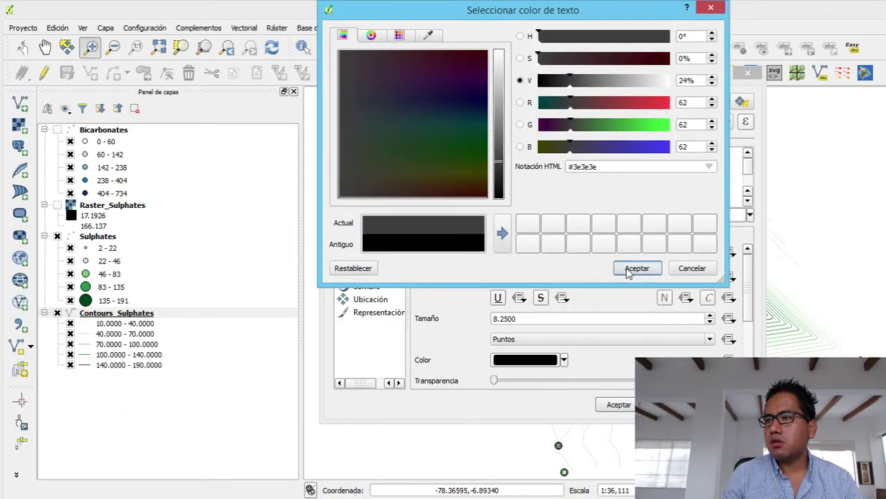
pyautogui.click(634, 268)
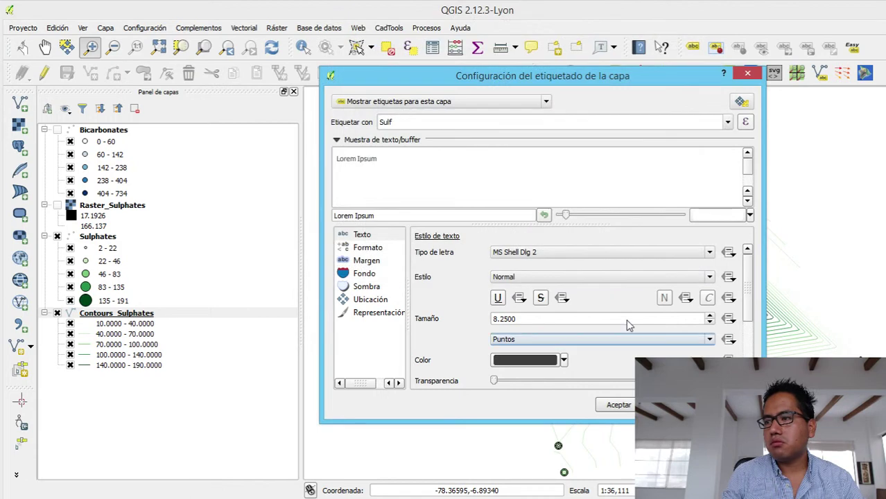
pyautogui.click(615, 404)
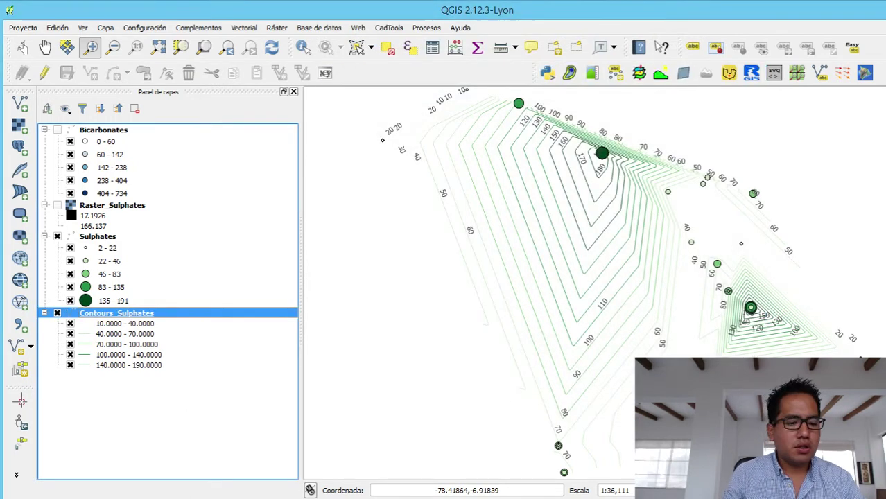
pyautogui.hotkey('alt', 'Tab')
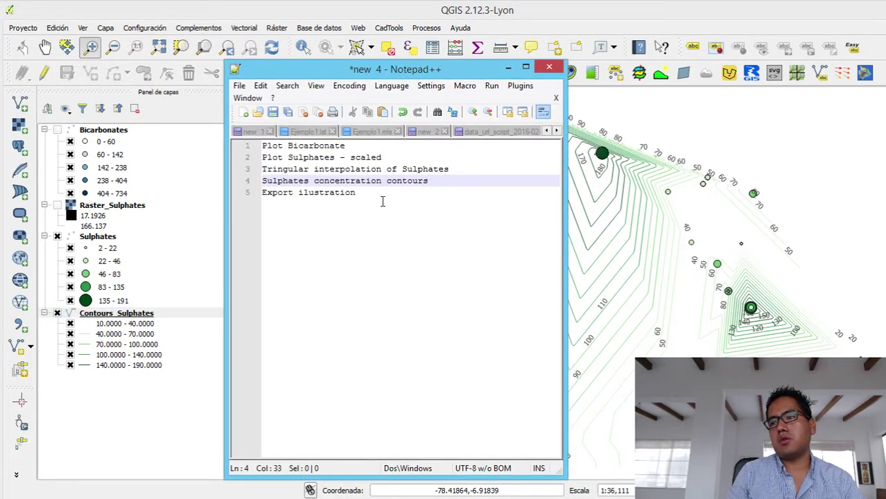
pyautogui.click(508, 67)
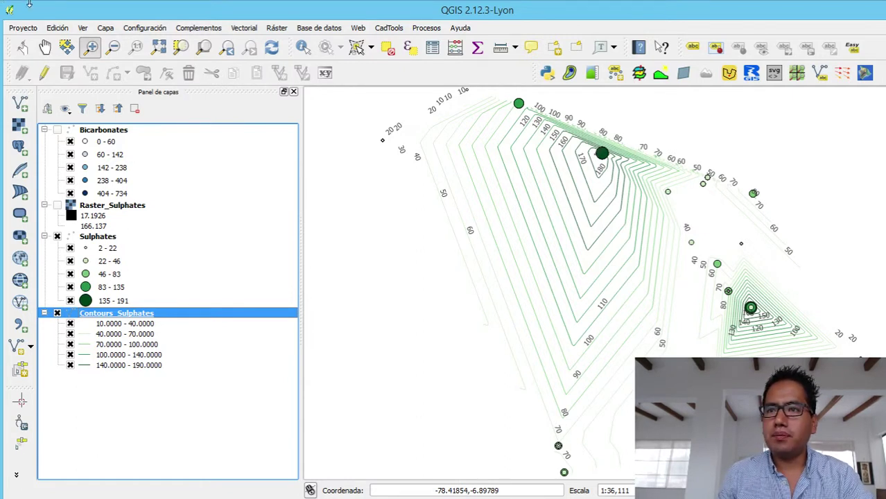
pyautogui.click(83, 29)
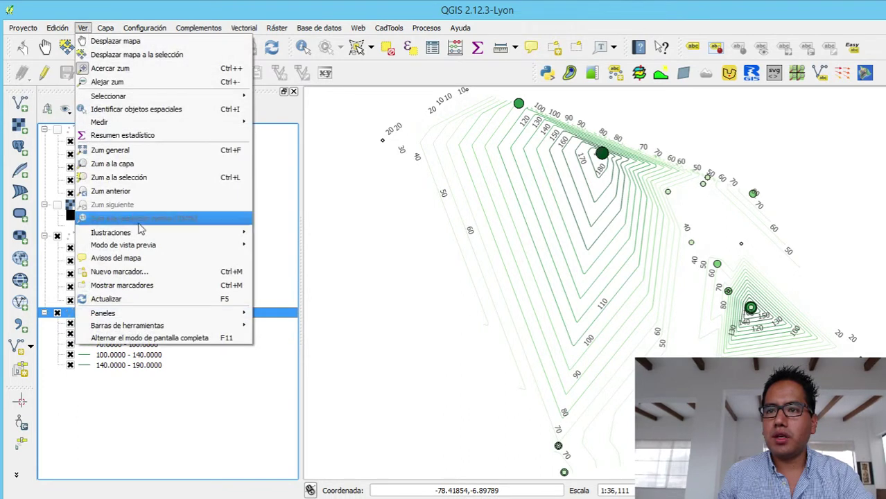
pyautogui.moveTo(149, 234)
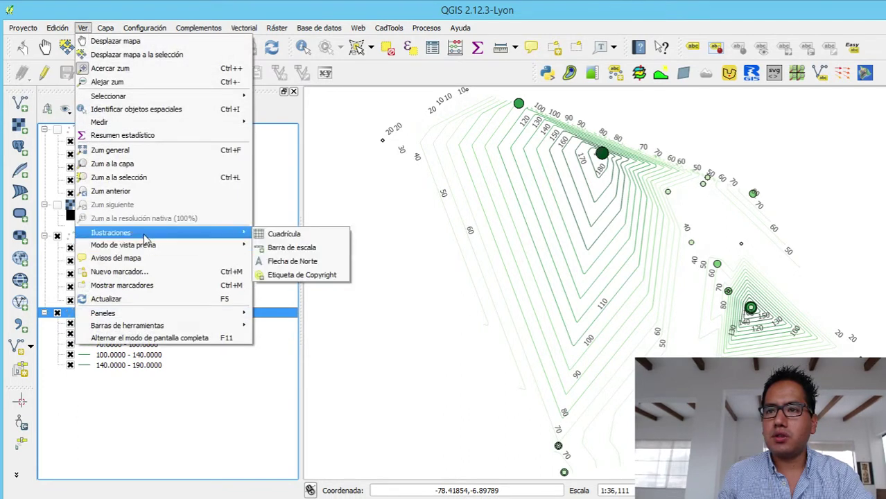
pyautogui.click(312, 236)
pyautogui.click(458, 250)
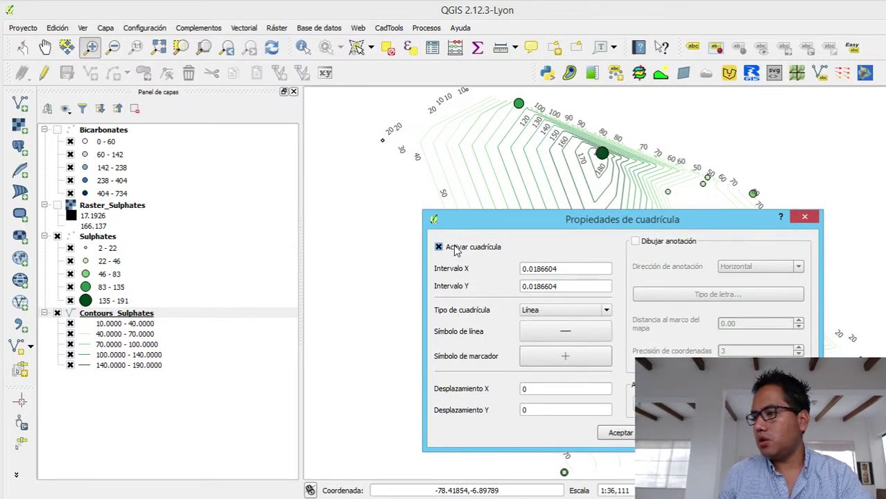
pyautogui.click(440, 248)
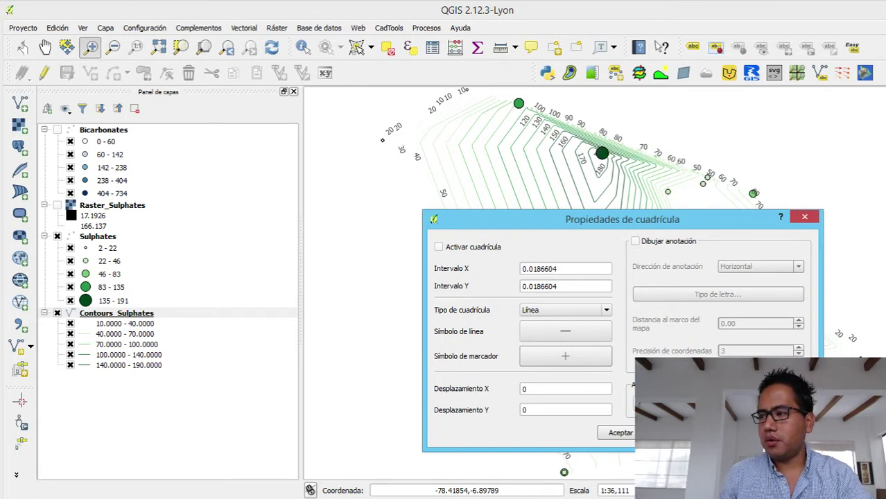
pyautogui.click(805, 217)
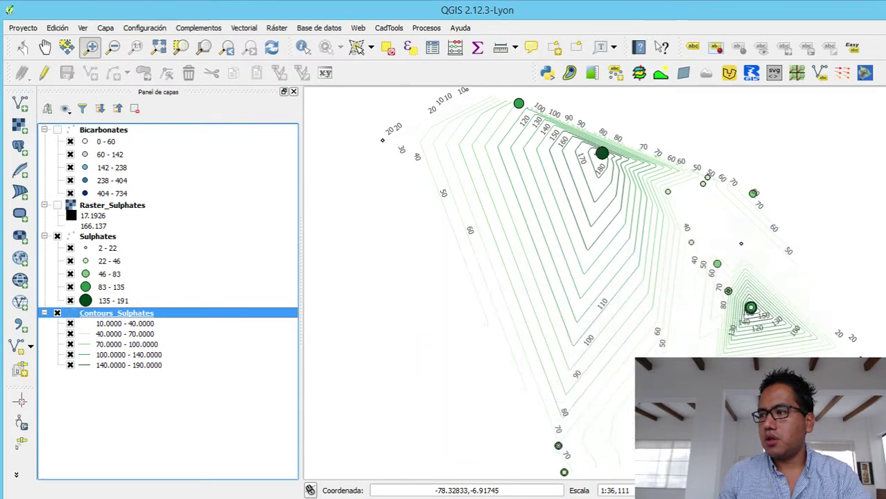
# - Set the project CRS to WGS 84 / UTM zone 17S (EPSG:32717), then maximize QGIS
pyautogui.moveTo(885, 277); pyautogui.dragTo(662, 277)
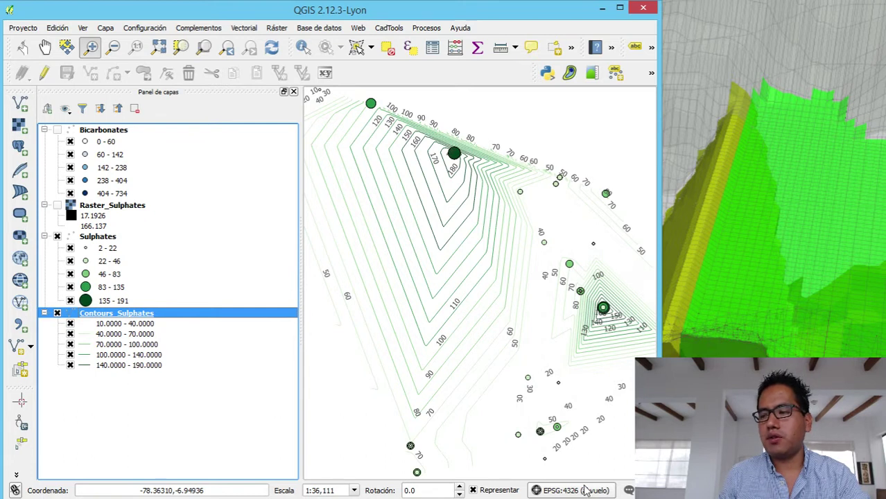
pyautogui.click(584, 489)
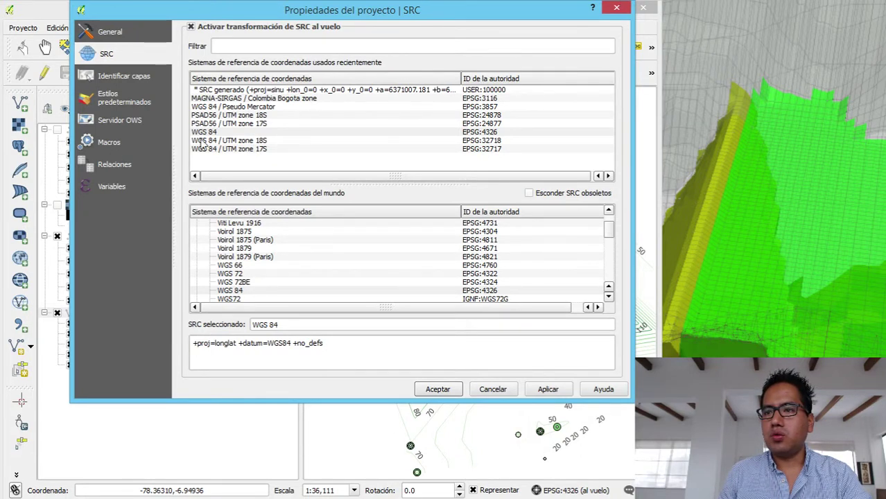
pyautogui.click(244, 151)
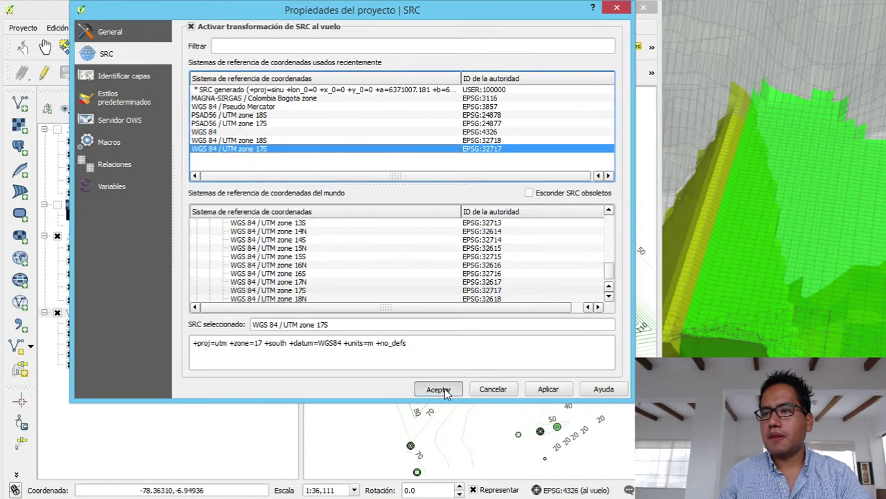
pyautogui.click(439, 390)
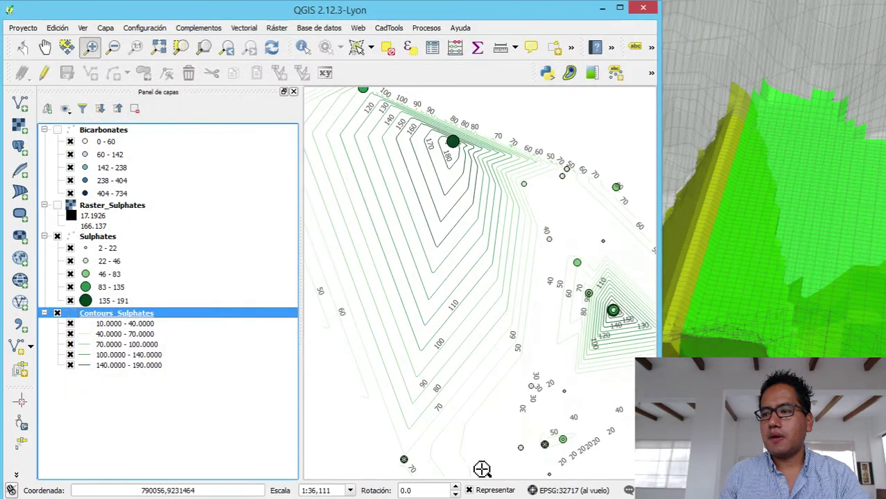
pyautogui.click(620, 7)
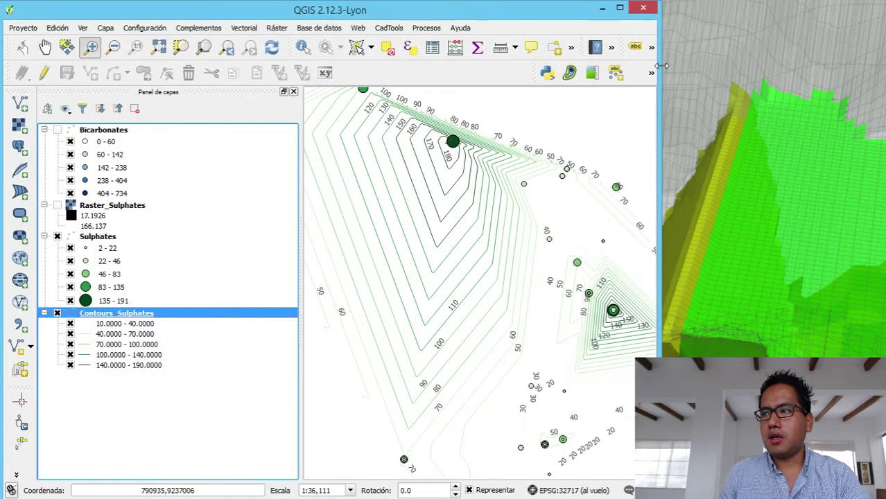
pyautogui.moveTo(885, 84); pyautogui.dragTo(885, 84)
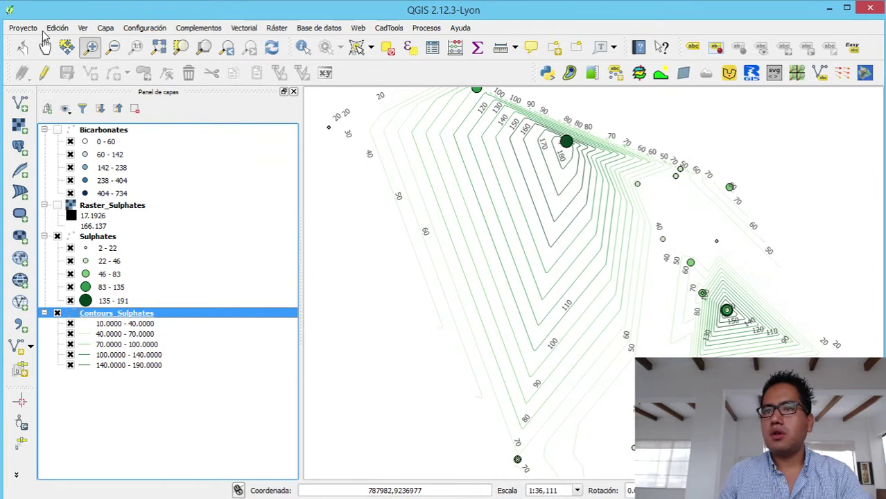
# - Enable the coordinate grid with annotations drawn, previewing it on the map
pyautogui.click(82, 27)
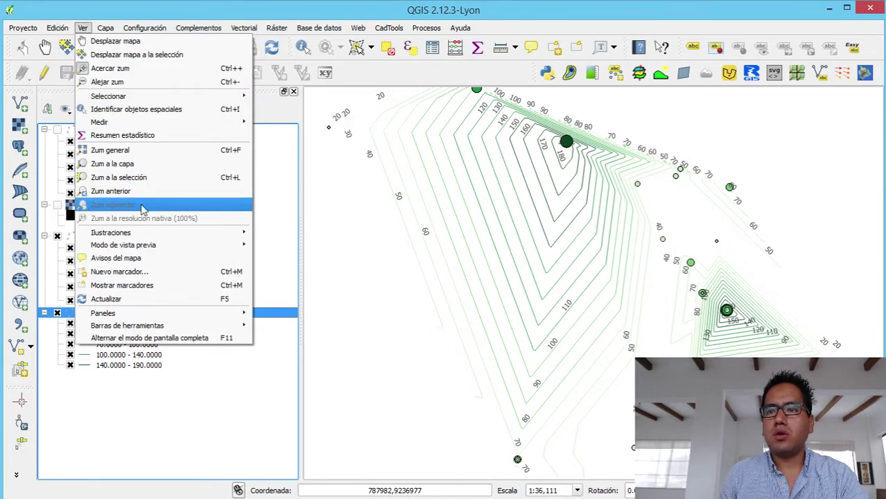
pyautogui.moveTo(154, 234)
pyautogui.click(286, 233)
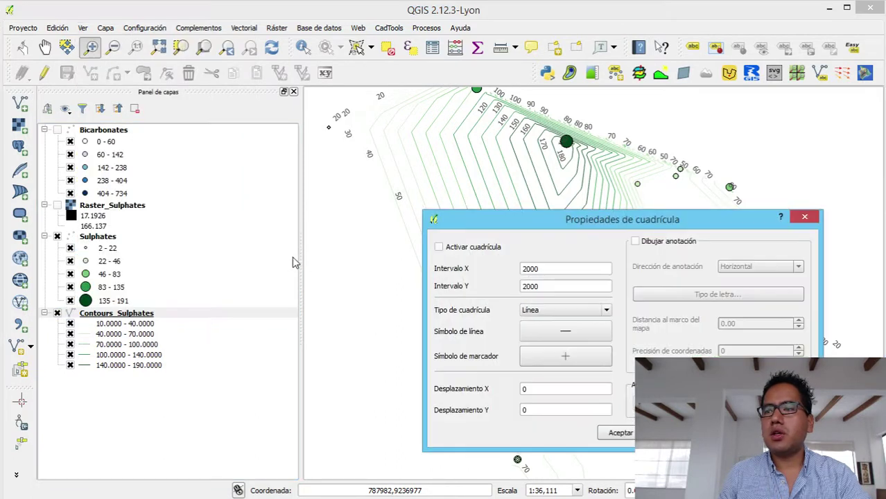
pyautogui.click(476, 249)
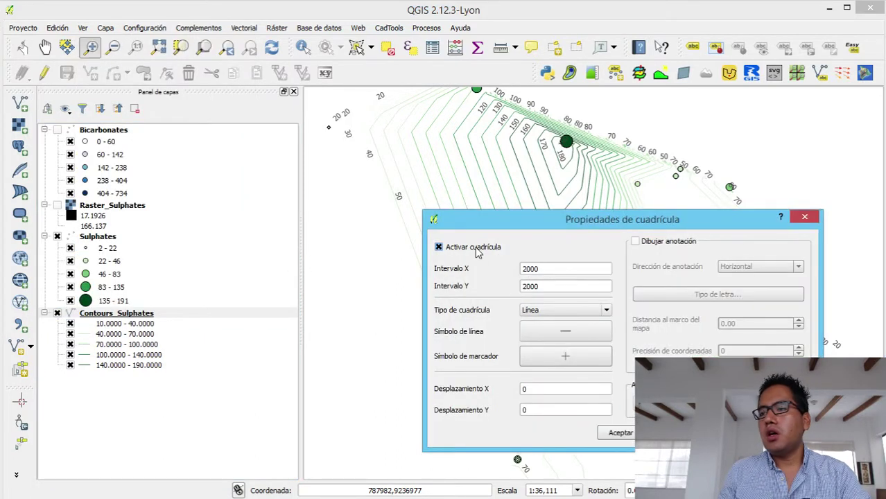
pyautogui.click(649, 242)
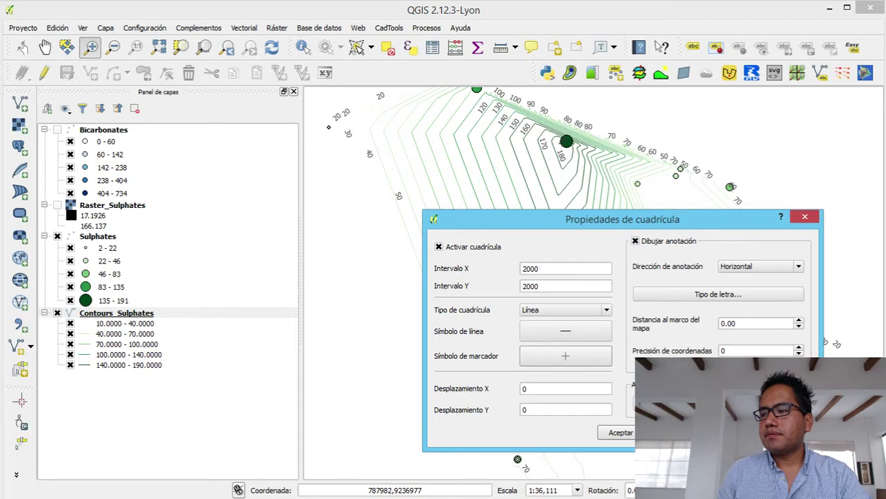
pyautogui.click(741, 432)
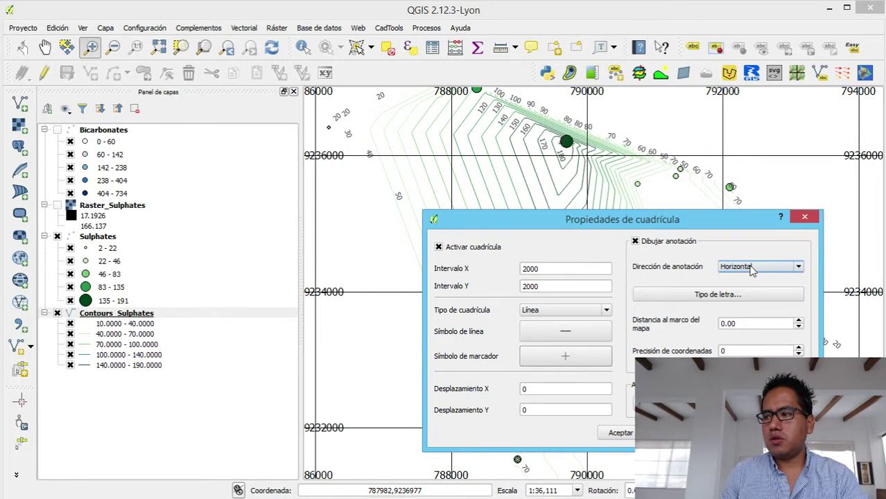
# - Set grid annotations to Horizontal y vertical with font size 10
pyautogui.click(752, 271)
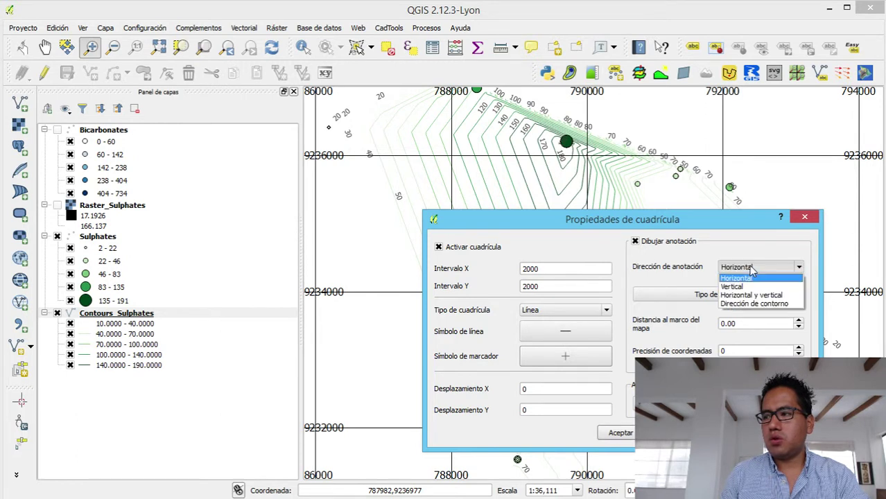
pyautogui.click(754, 295)
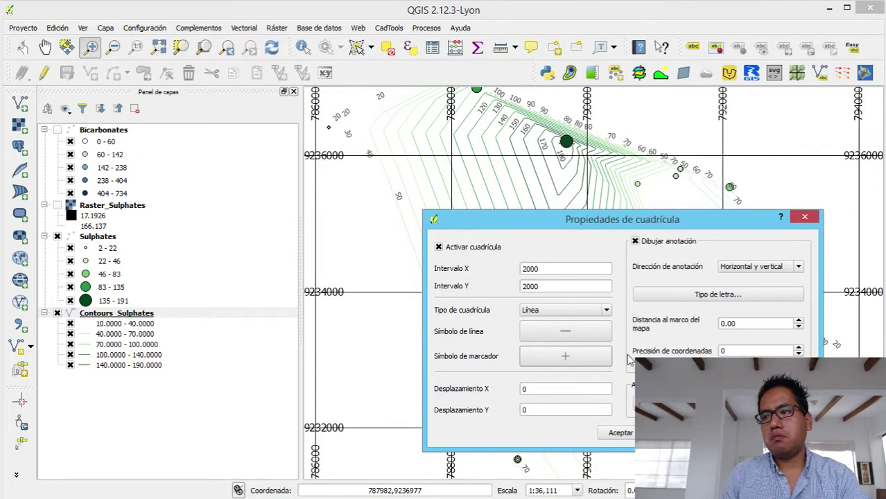
pyautogui.click(717, 294)
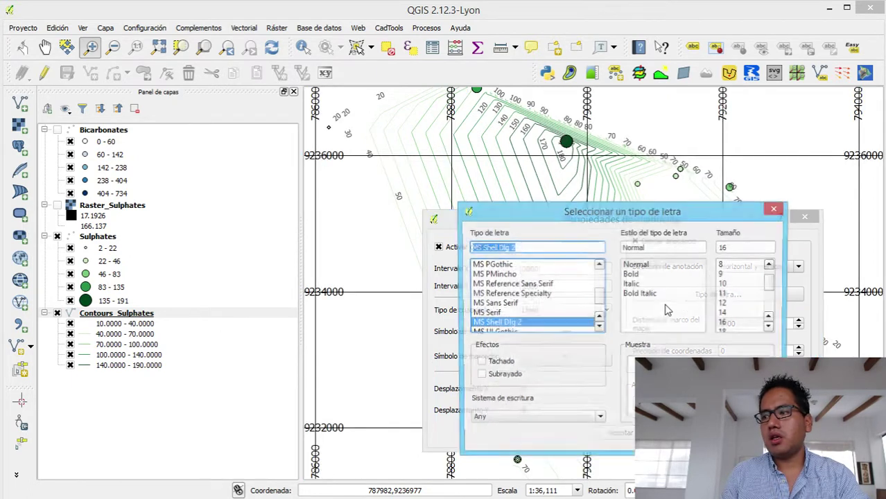
pyautogui.click(722, 266)
pyautogui.press('Return')
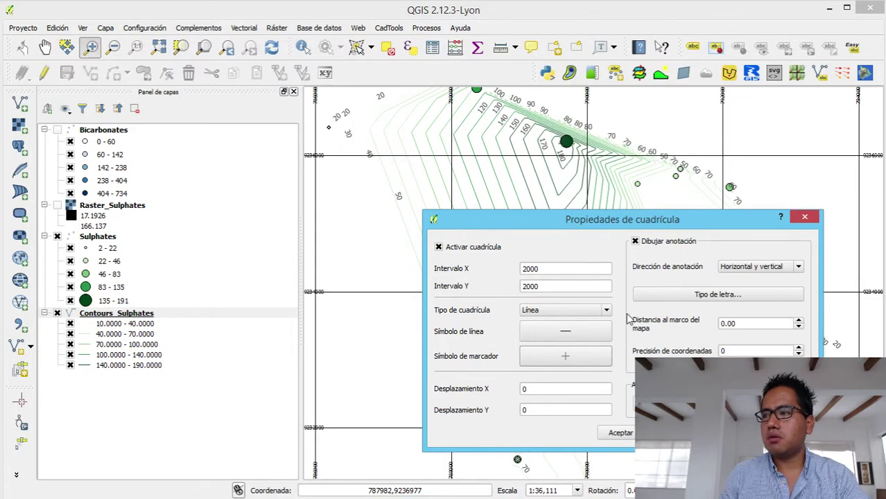
pyautogui.click(753, 270)
pyautogui.click(721, 294)
pyautogui.click(719, 296)
pyautogui.click(726, 303)
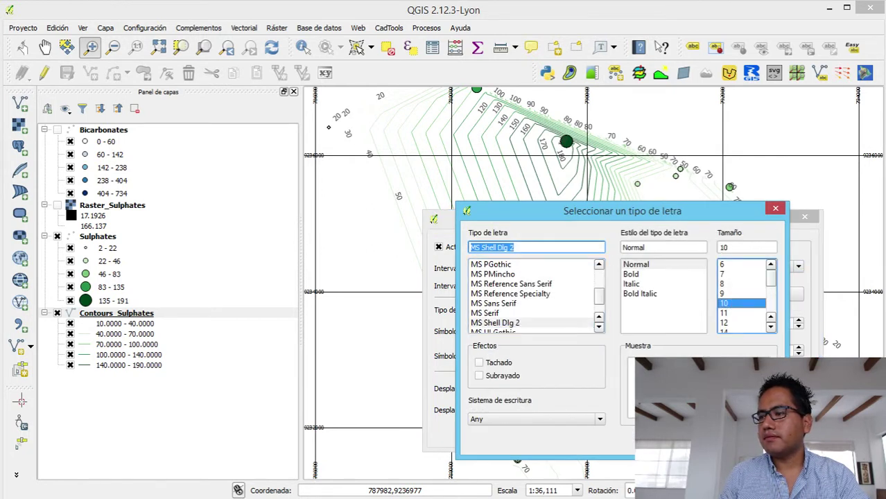
pyautogui.press('Return')
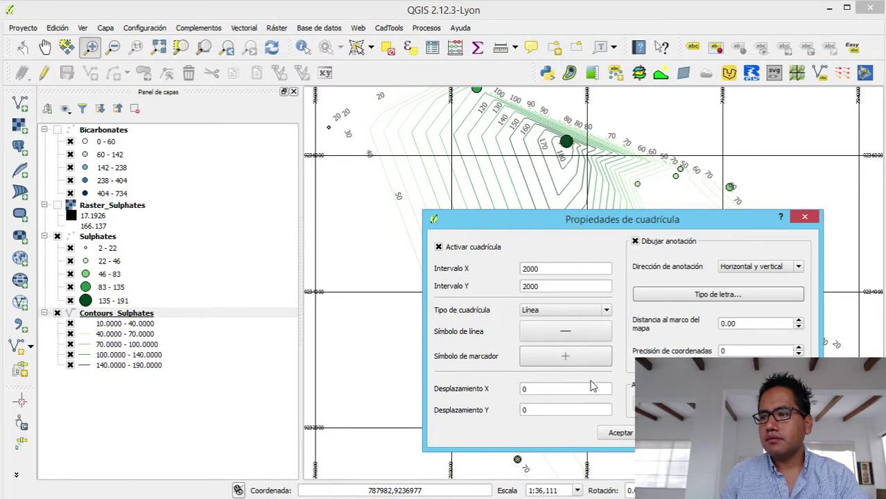
# - Make the grid lines dark grey and close the grid settings
pyautogui.click(580, 336)
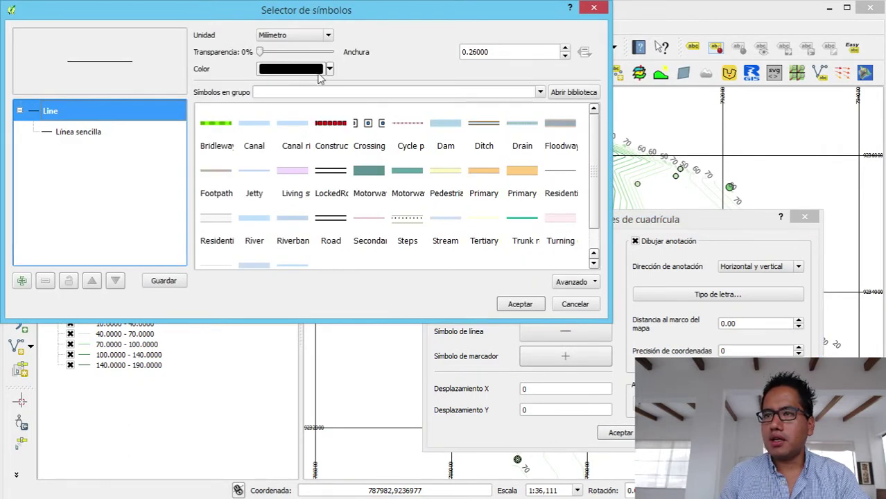
pyautogui.click(330, 68)
pyautogui.click(266, 99)
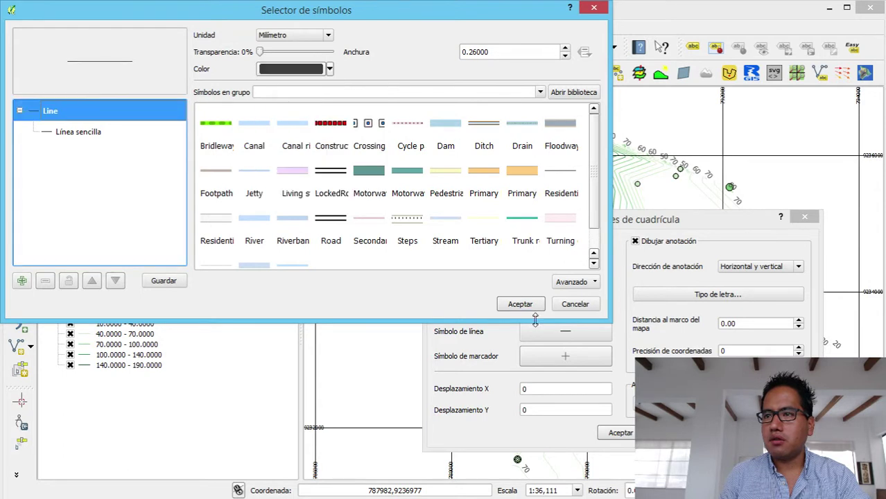
pyautogui.click(519, 303)
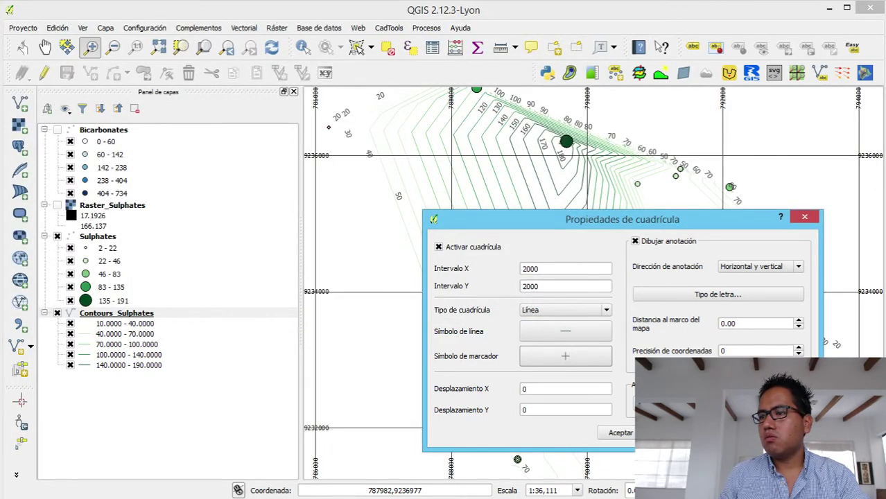
pyautogui.click(566, 331)
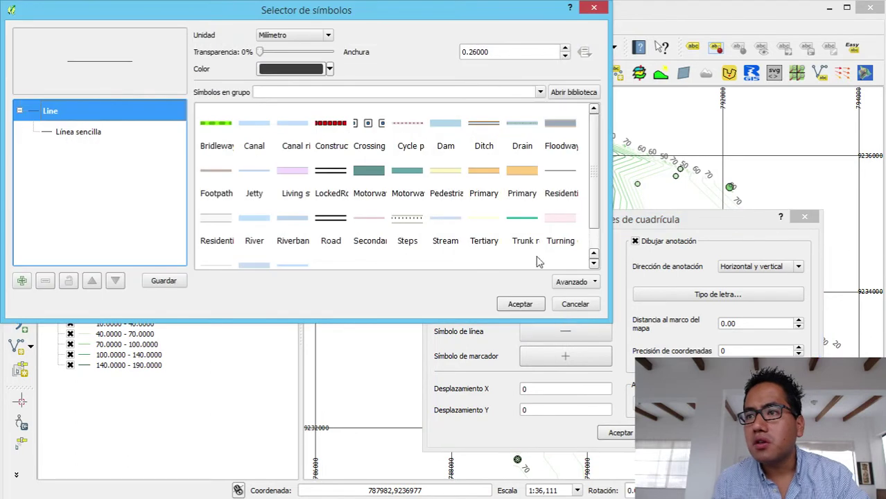
pyautogui.click(543, 304)
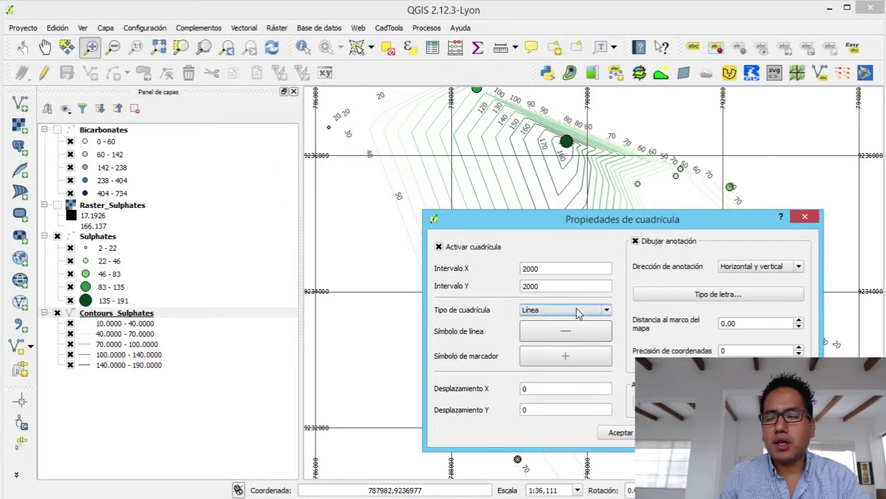
pyautogui.click(804, 217)
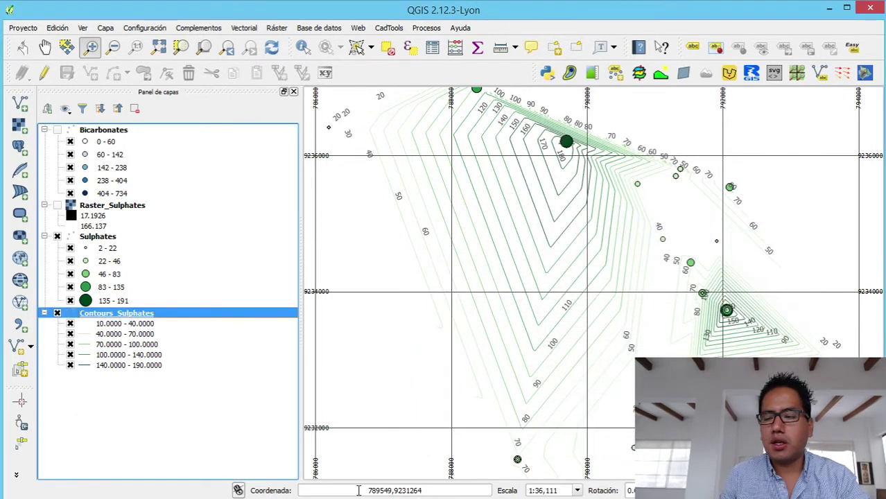
# - Enable the north arrow decoration, placed at Superior izquierda (top left)
pyautogui.click(86, 28)
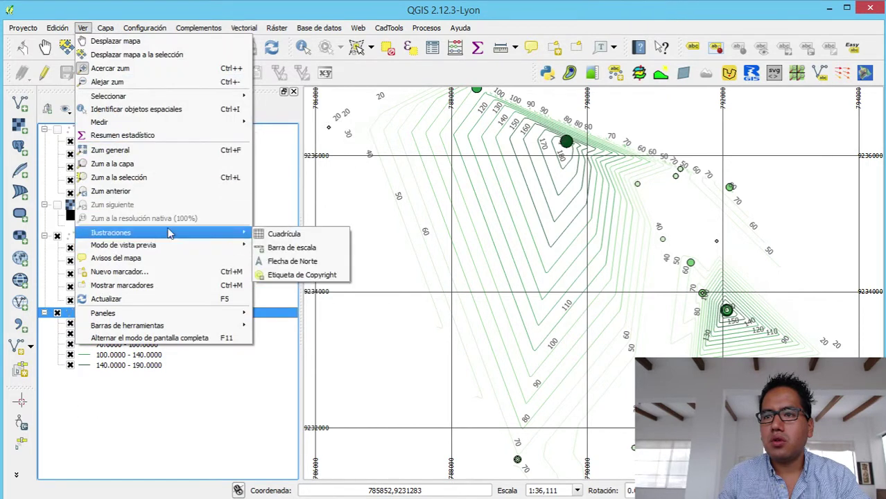
pyautogui.moveTo(254, 240)
pyautogui.click(281, 259)
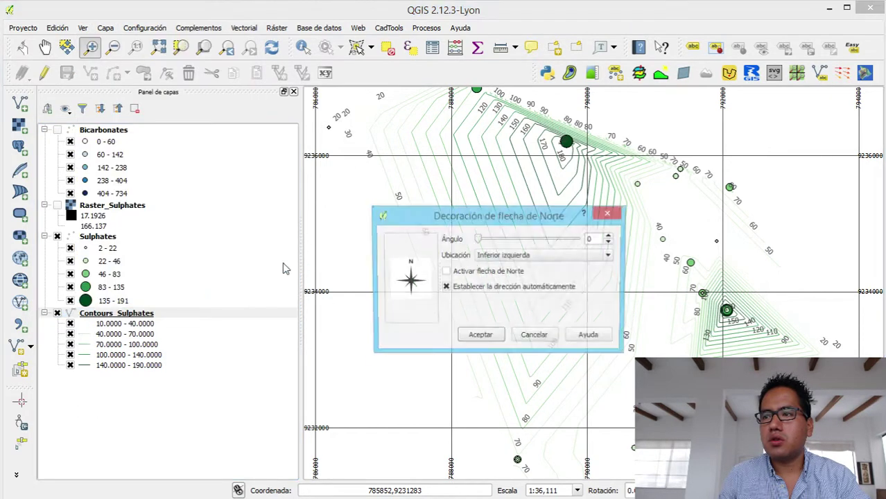
pyautogui.click(490, 256)
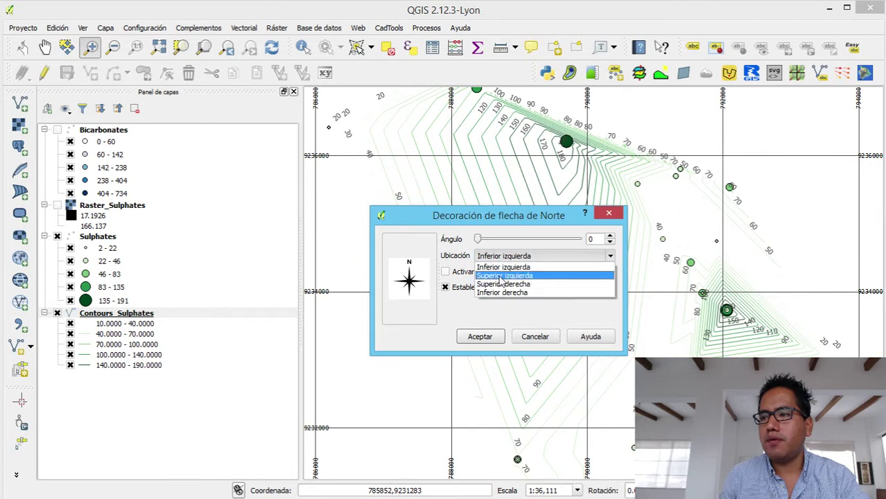
pyautogui.click(500, 276)
pyautogui.click(484, 336)
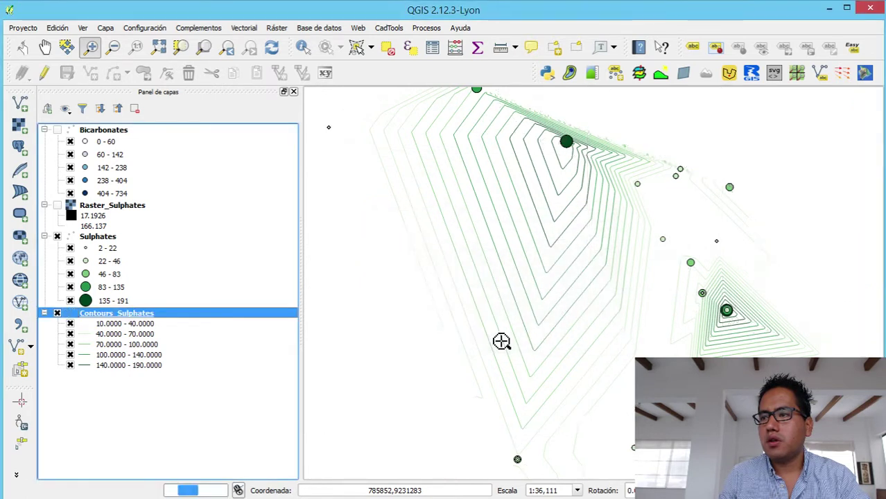
pyautogui.click(82, 28)
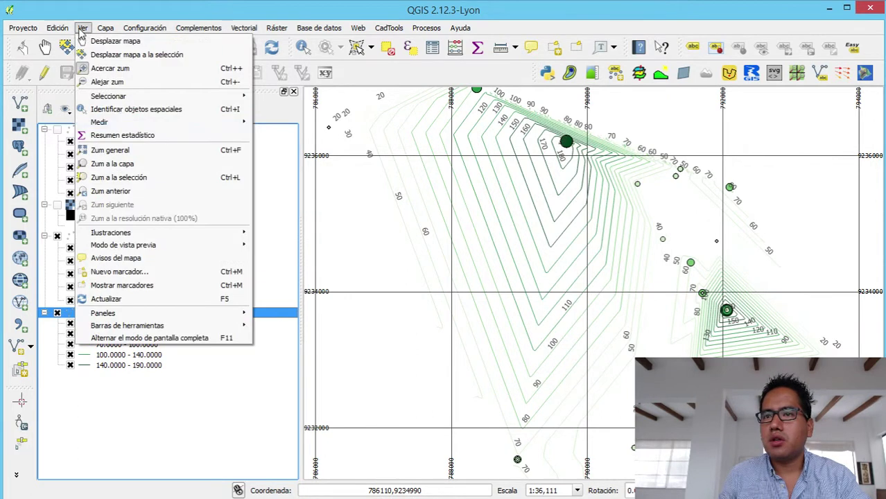
pyautogui.moveTo(170, 232)
pyautogui.click(284, 260)
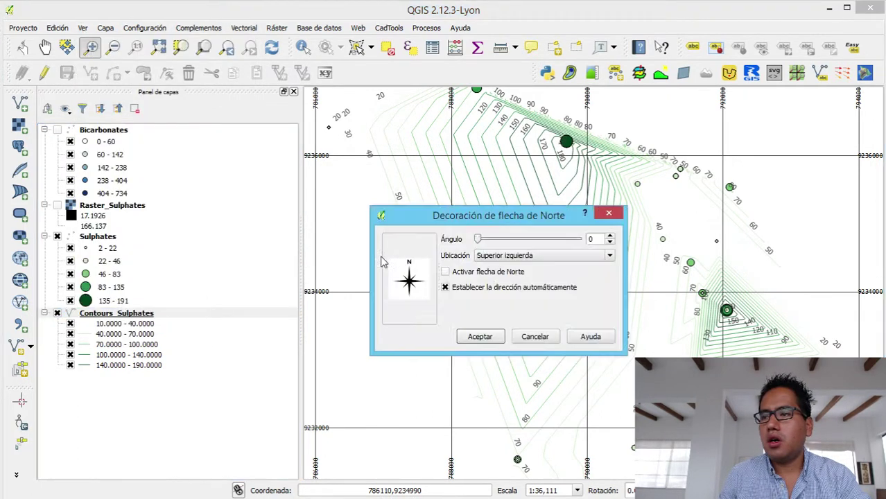
pyautogui.click(445, 272)
pyautogui.click(484, 337)
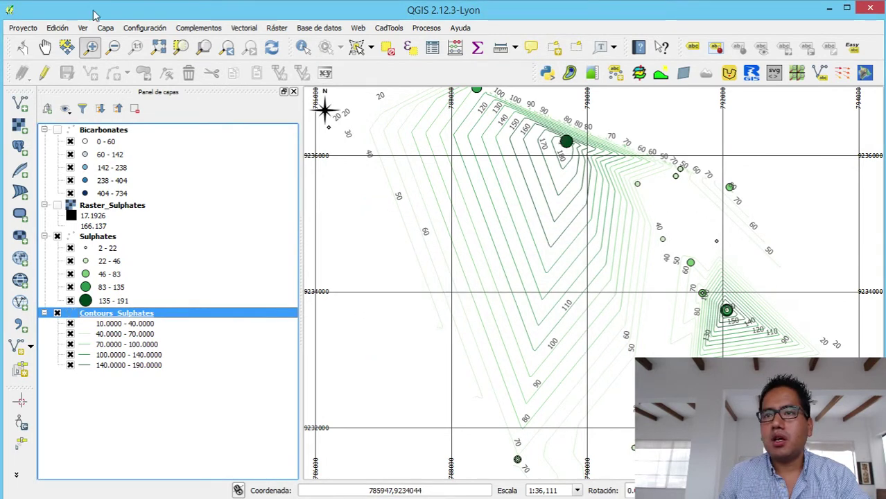
# - Enable the scale bar decoration, placed at Inferior derecha (lower right)
pyautogui.click(84, 28)
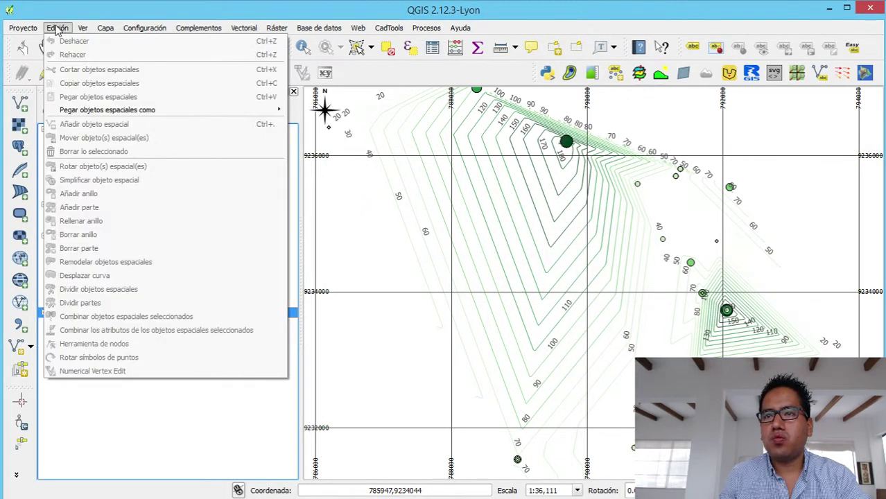
pyautogui.moveTo(193, 232)
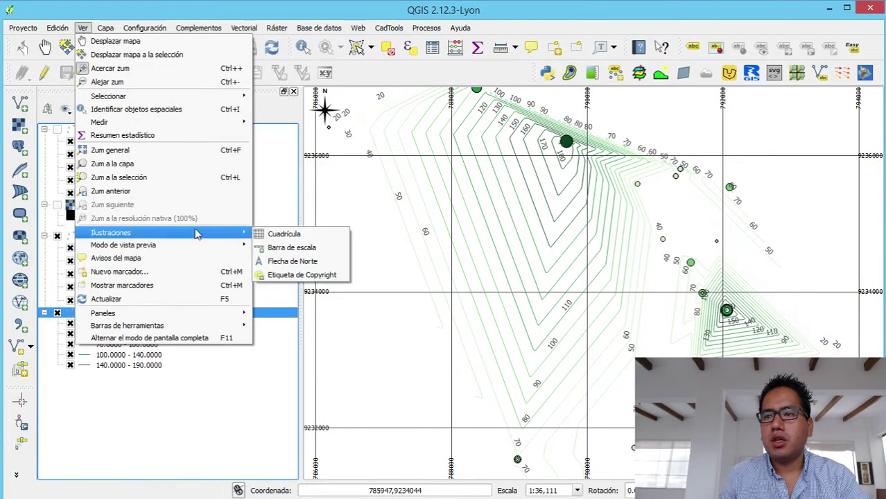
pyautogui.click(295, 250)
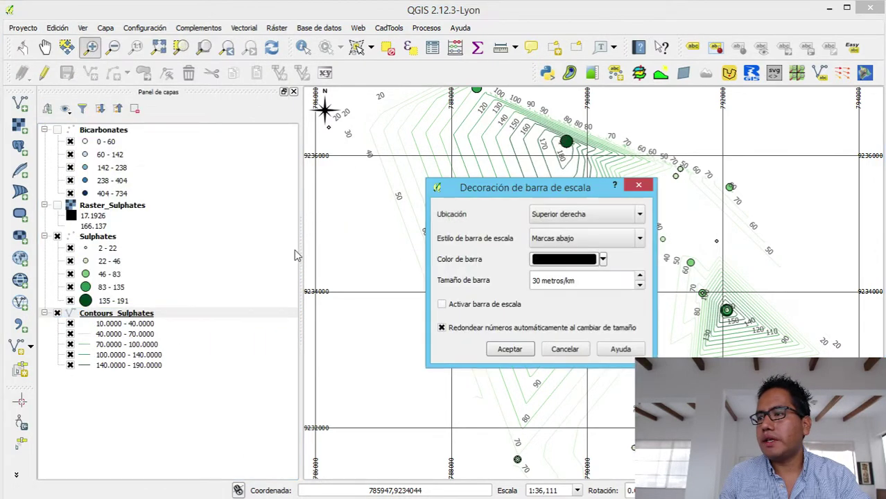
pyautogui.click(600, 217)
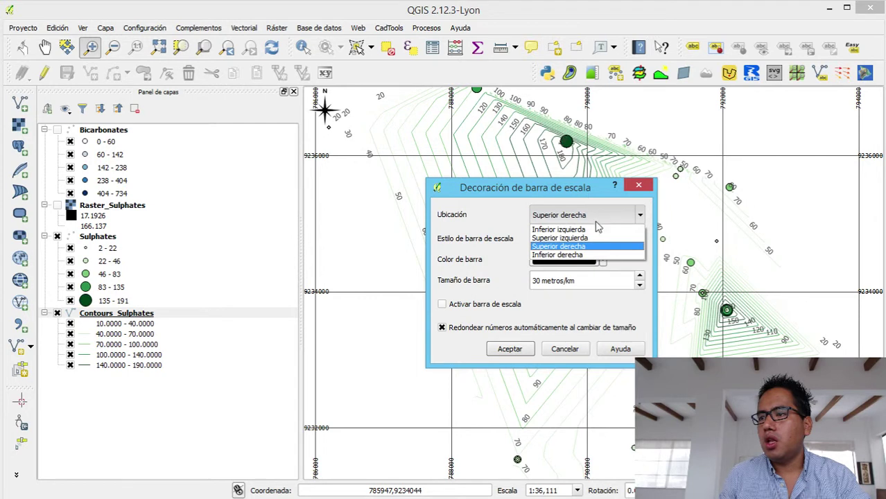
pyautogui.click(586, 255)
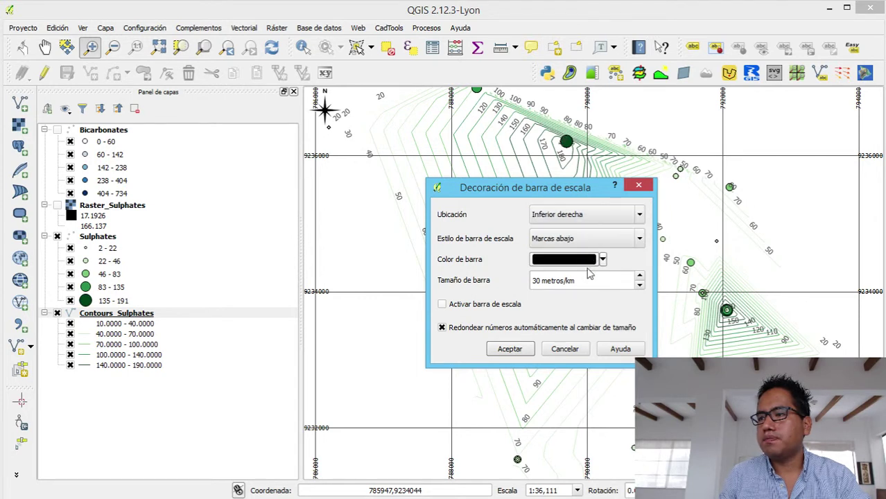
pyautogui.click(491, 306)
pyautogui.click(508, 349)
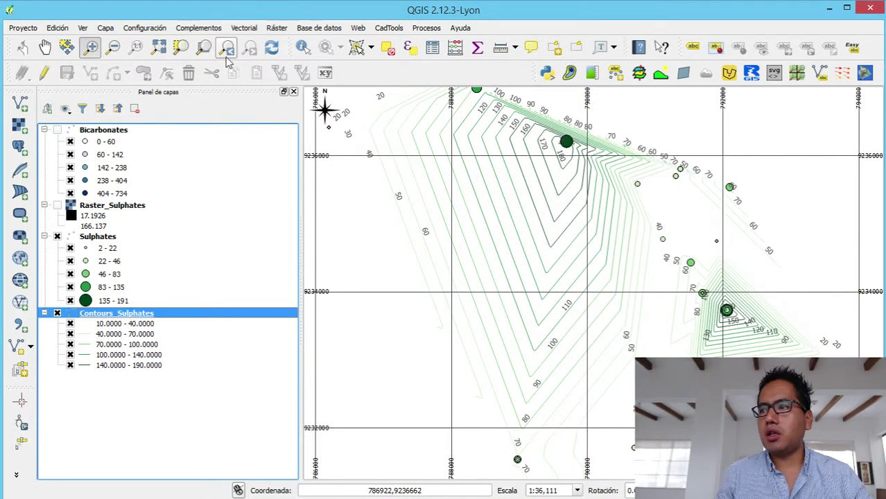
pyautogui.click(20, 29)
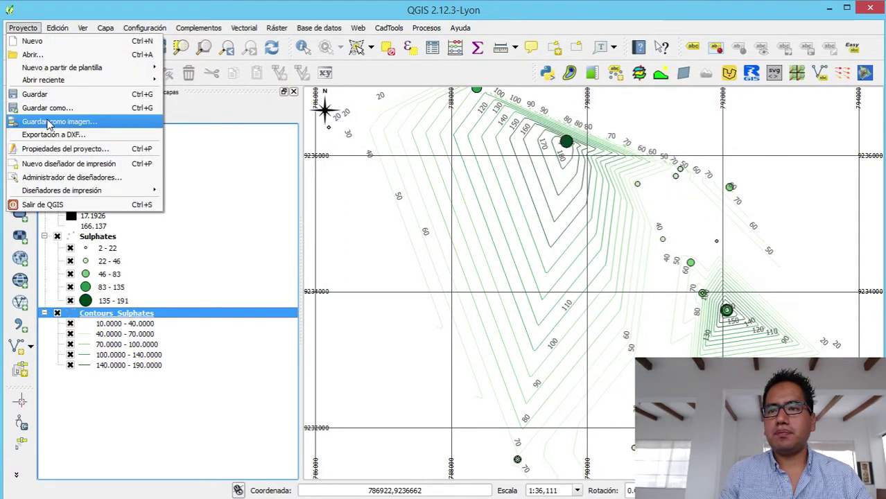
# - Save the map image as Sulphate_Distribution in the Infohatari folder
pyautogui.click(49, 122)
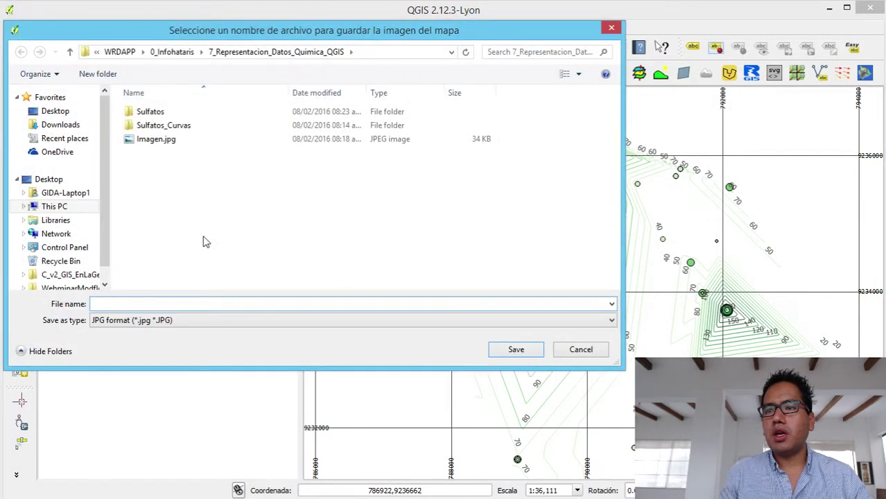
pyautogui.click(189, 53)
pyautogui.doubleClick(154, 220)
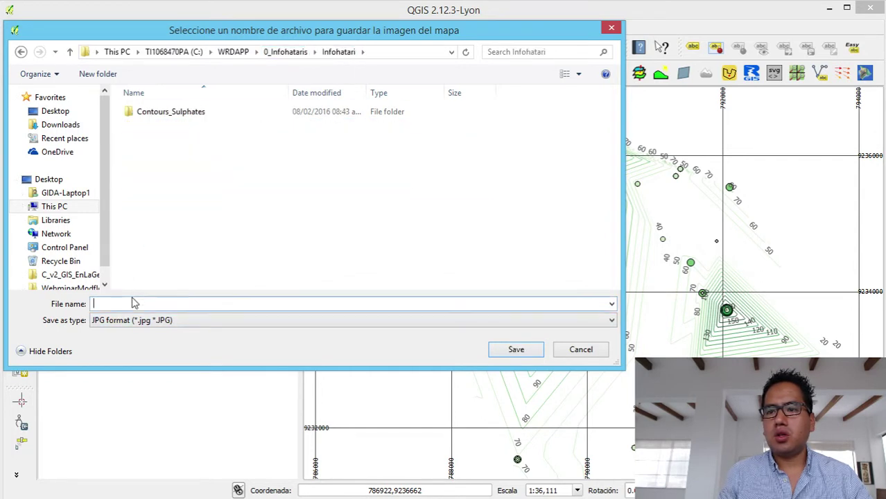
pyautogui.click(134, 303)
pyautogui.write('Sulphate_Dis')
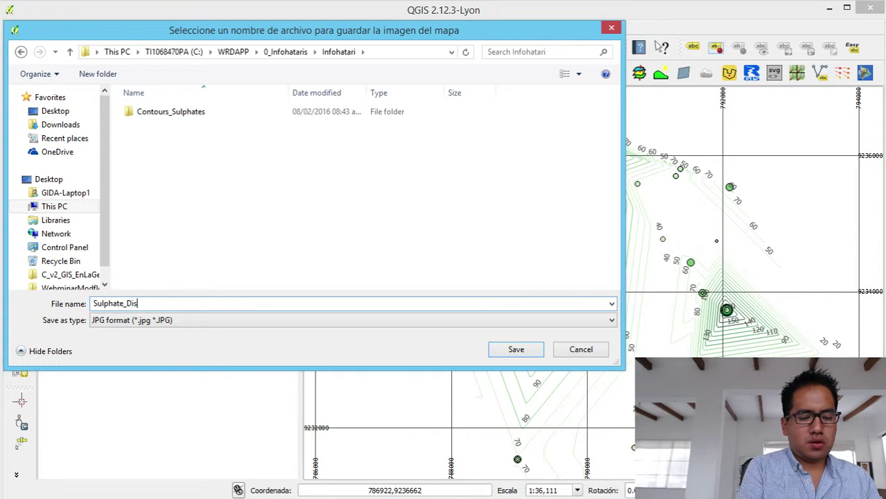
pyautogui.write('tribbution')
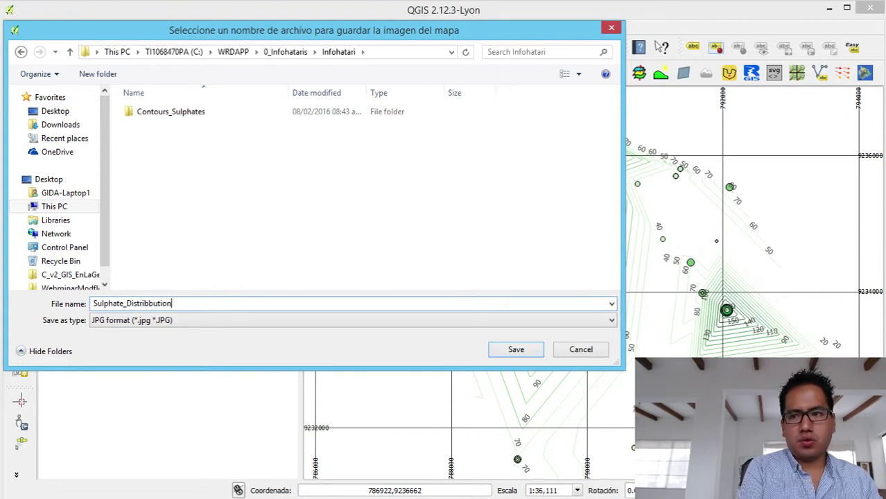
pyautogui.press('BackSpace')
pyautogui.press('BackSpace')
pyautogui.press('BackSpace')
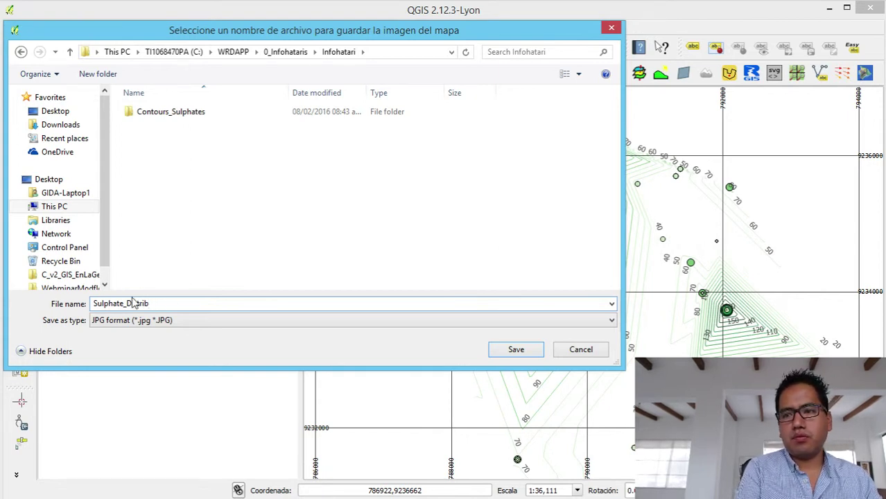
pyautogui.write('ution')
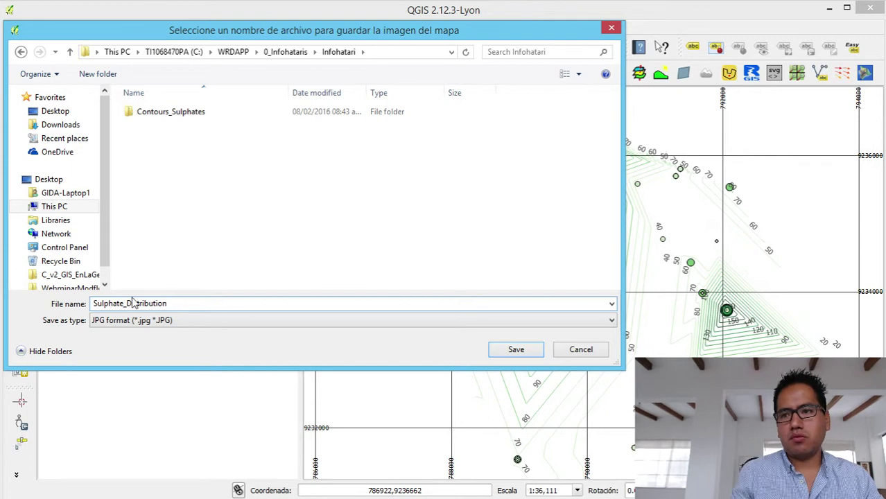
pyautogui.click(504, 349)
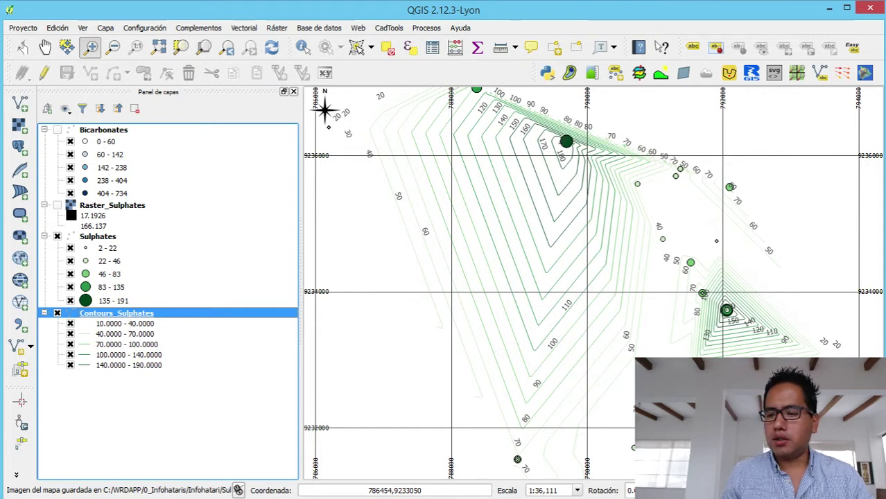
# - Open Sulphate_Distribution.jpg from Recent places > Infohatari in Explorer to check it
pyautogui.press('super+e')
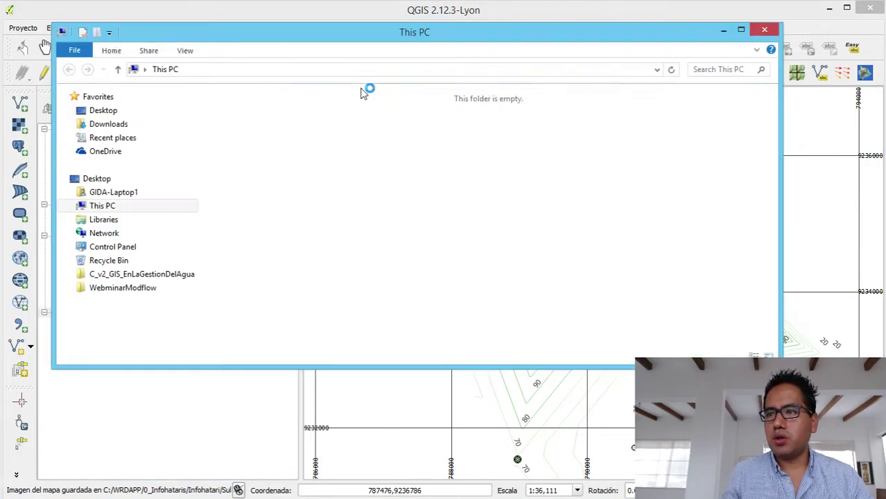
pyautogui.click(133, 125)
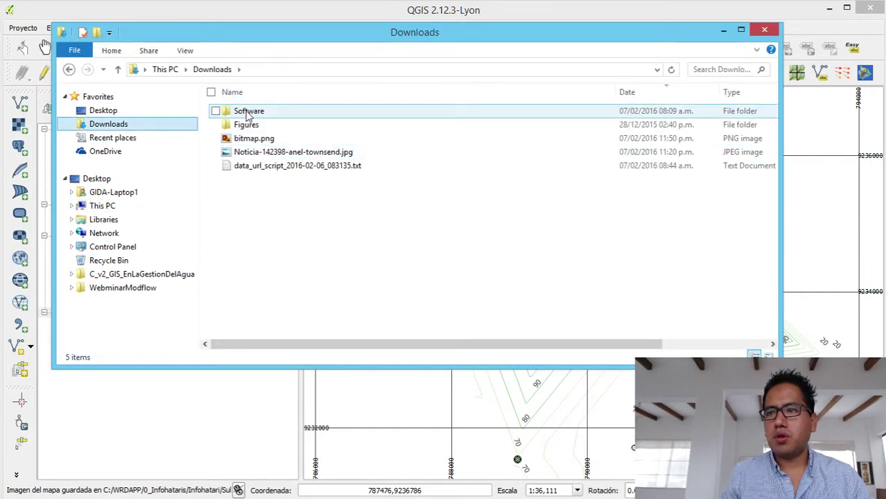
pyautogui.click(128, 139)
pyautogui.doubleClick(276, 111)
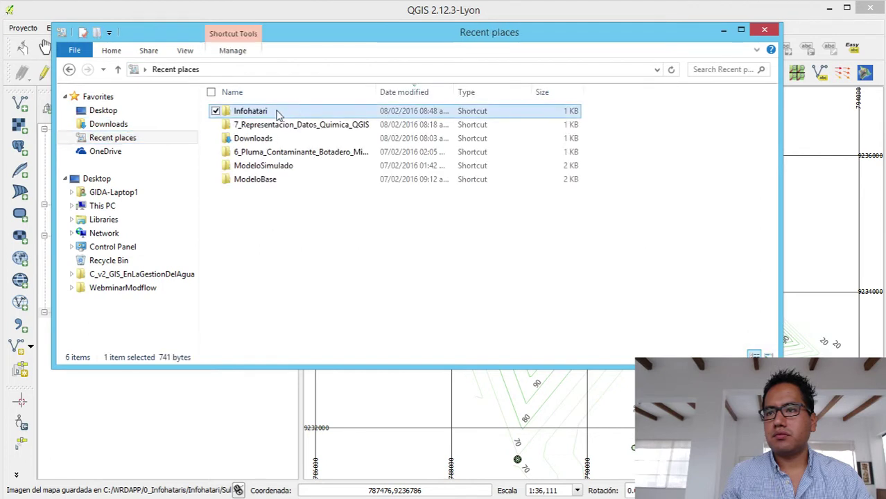
pyautogui.doubleClick(292, 235)
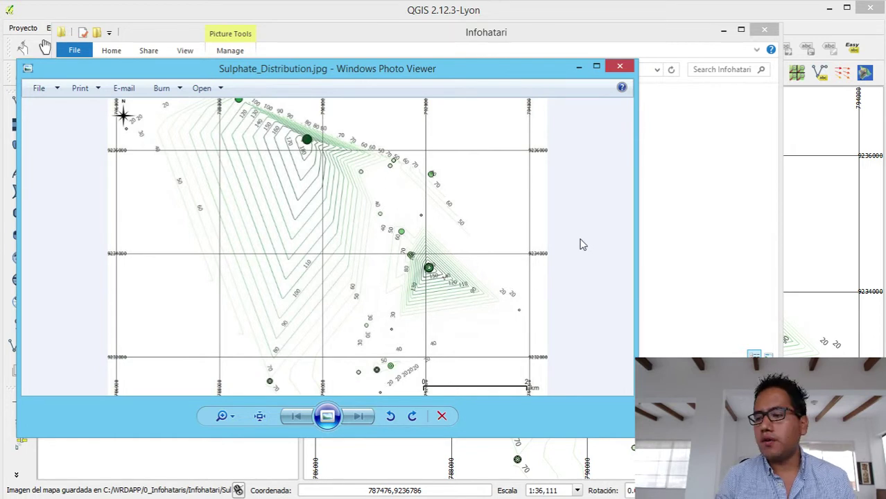
# - In Notepad++, type the contact's e-mail address on line 8 below the task list
pyautogui.hotkey('alt', 'Tab')
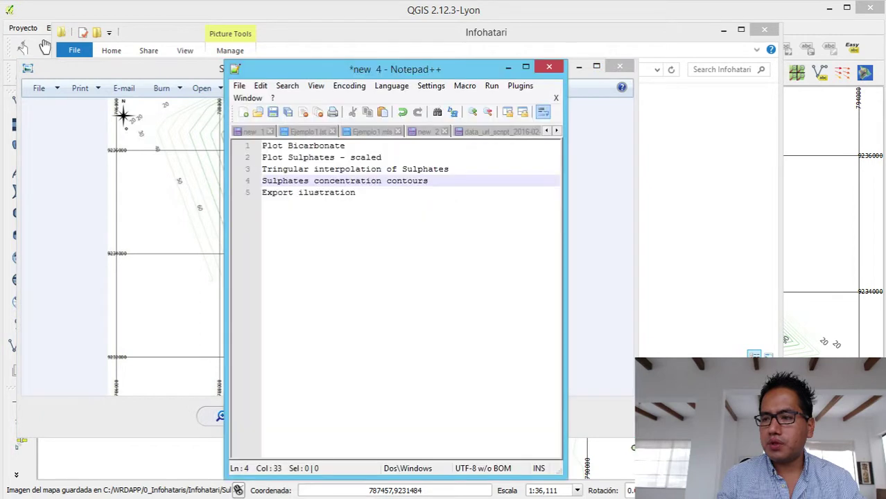
pyautogui.click(372, 206)
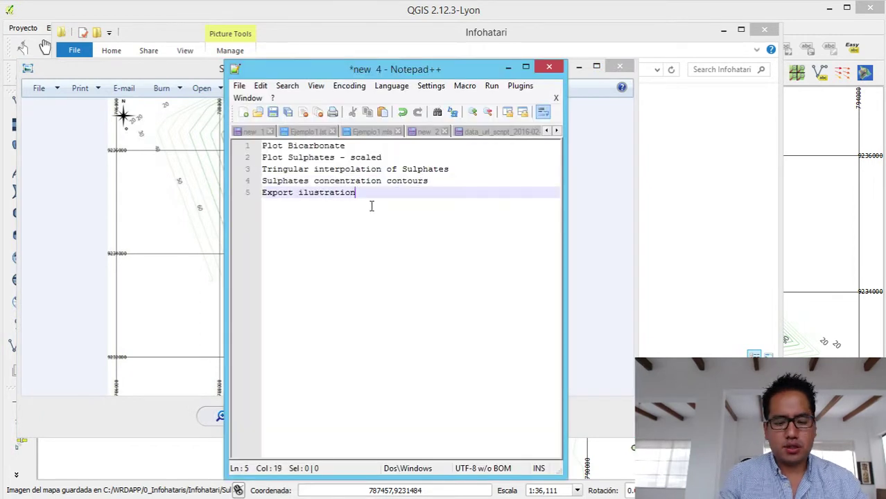
pyautogui.press('Return')
pyautogui.press('Return')
pyautogui.press('Return')
pyautogui.write('g')
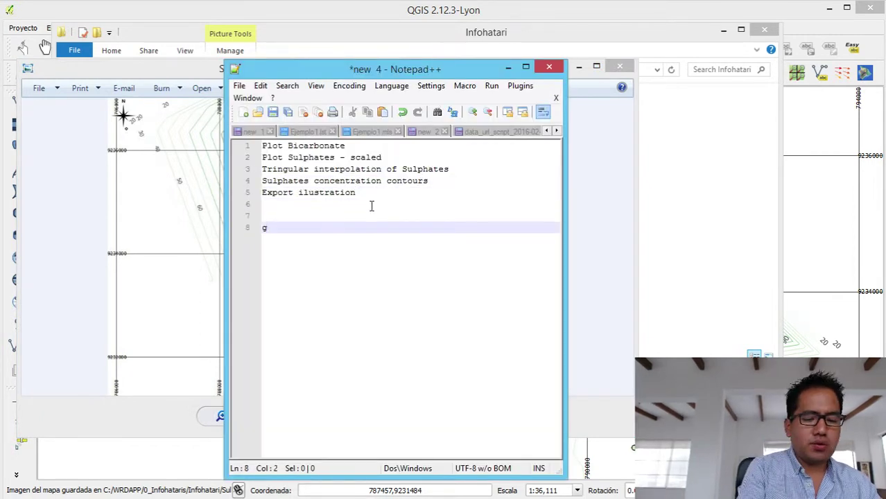
pyautogui.press('BackSpace')
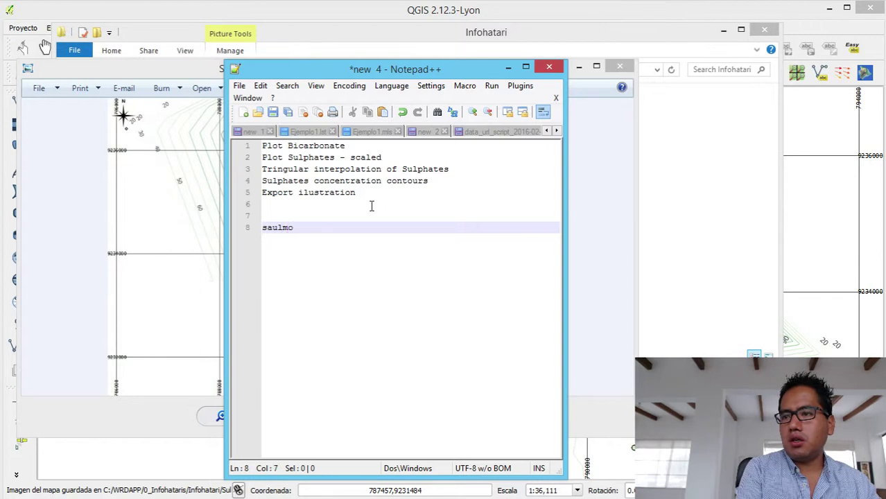
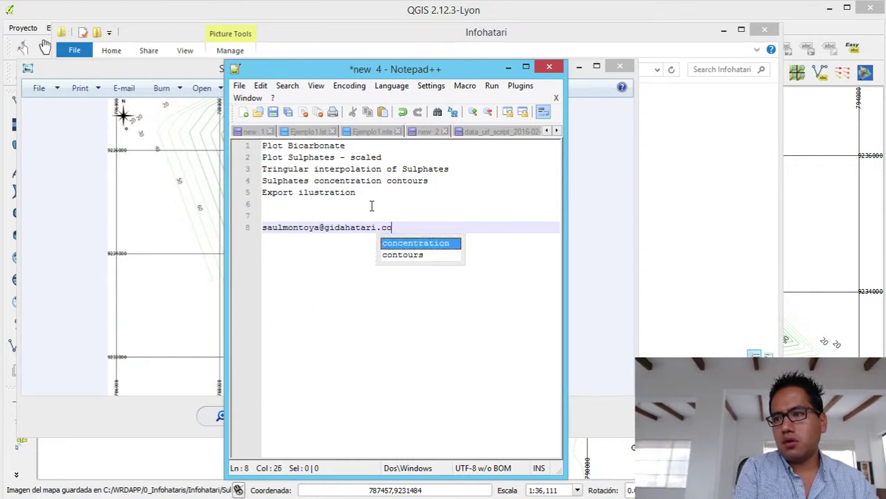